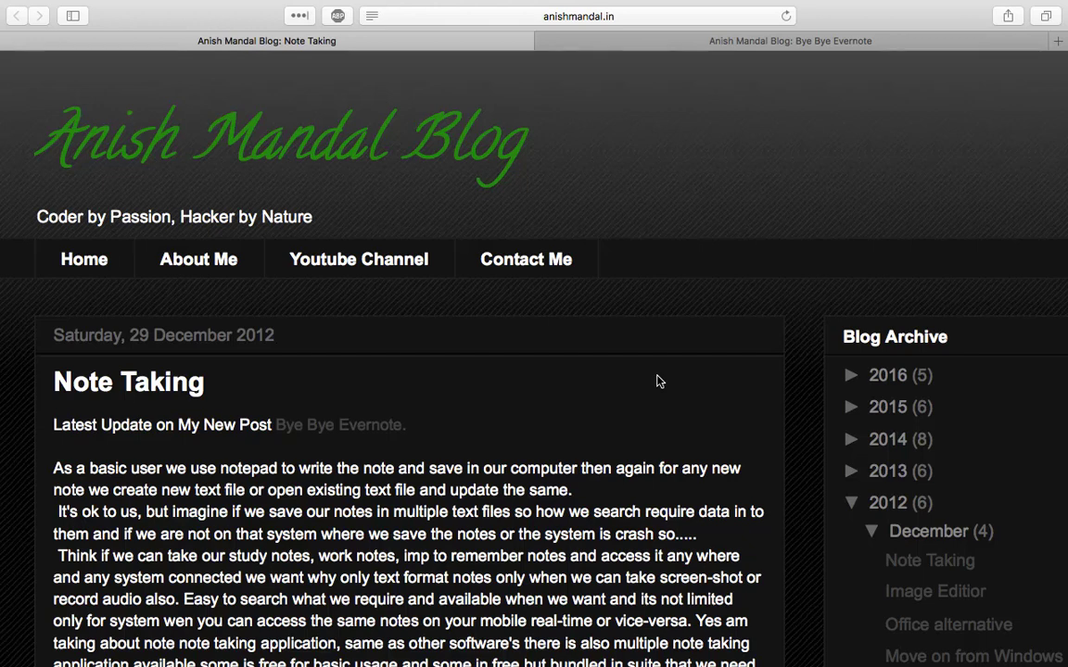
Scroll down the simplenote.com homepage to find the download options
{"action": "scroll", "coordinate": [657, 381], "scroll_direction": "down", "scroll_amount": 4}
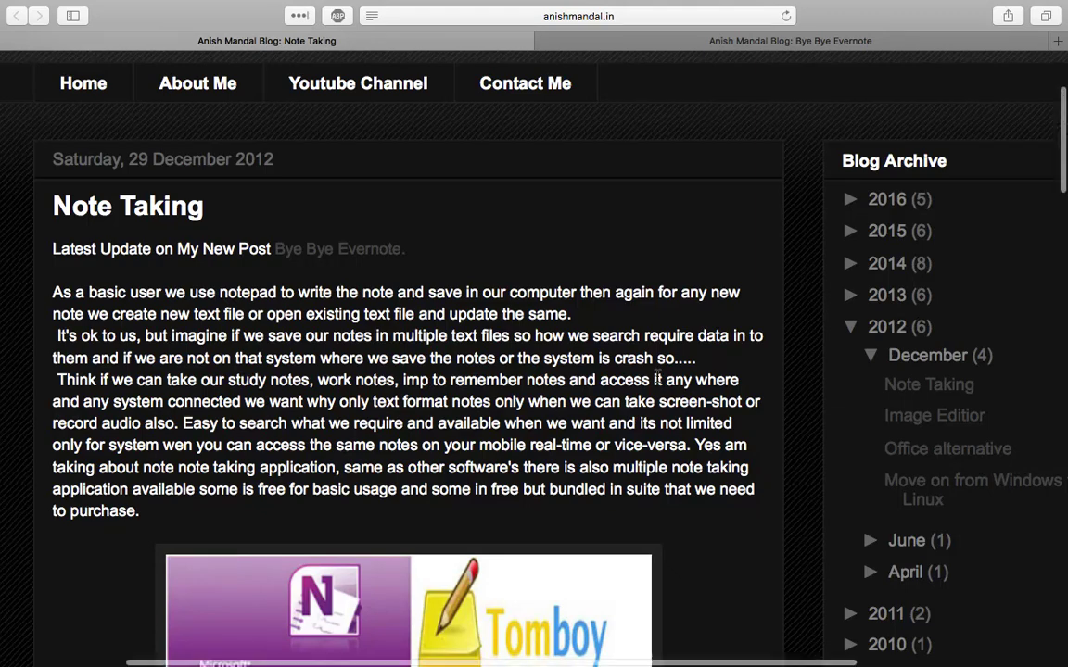
{"action": "scroll", "coordinate": [657, 380], "scroll_direction": "down", "scroll_amount": 3}
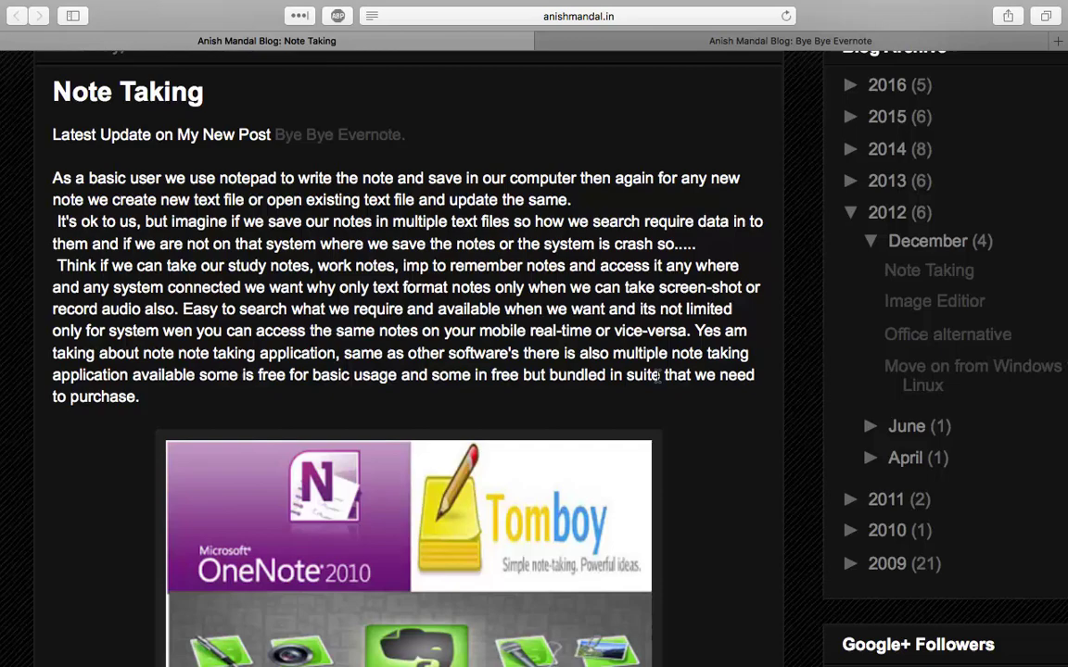
{"action": "scroll", "coordinate": [657, 376], "scroll_direction": "down", "scroll_amount": 2}
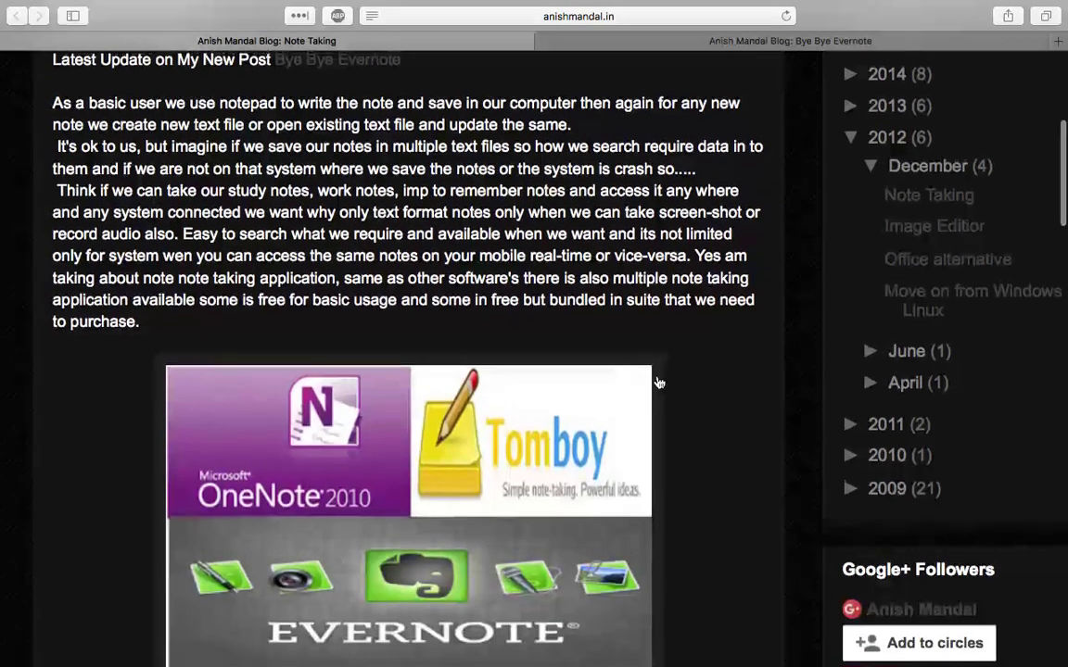
{"action": "scroll", "coordinate": [658, 381], "scroll_direction": "up", "scroll_amount": 3}
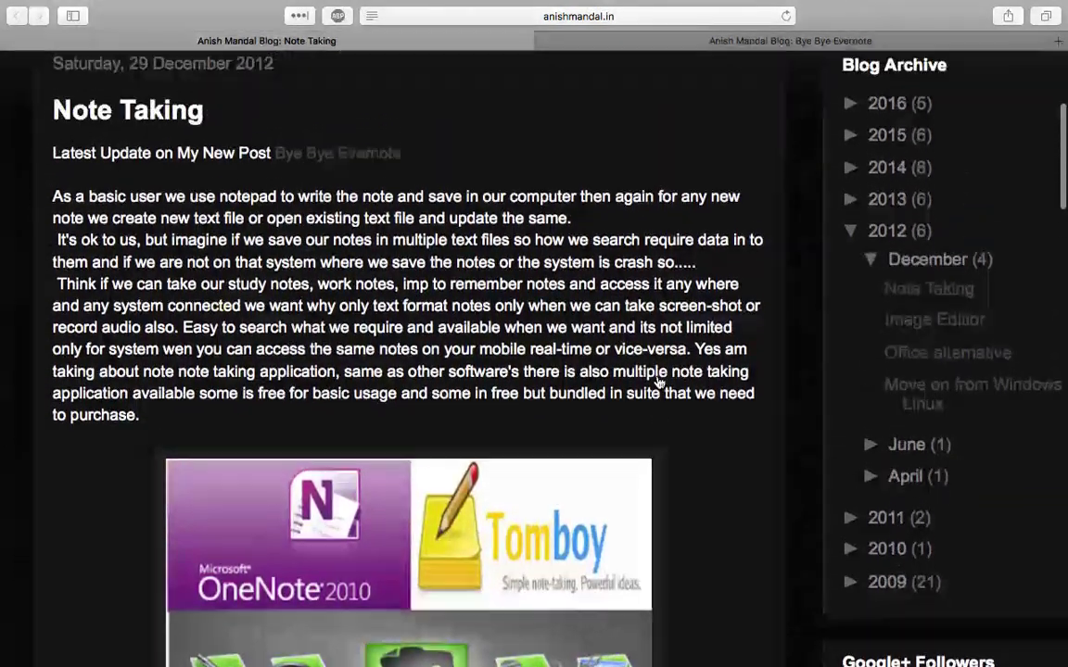
{"action": "scroll", "coordinate": [692, 376], "scroll_direction": "down", "scroll_amount": 3}
{"action": "scroll", "coordinate": [697, 377], "scroll_direction": "down", "scroll_amount": 3}
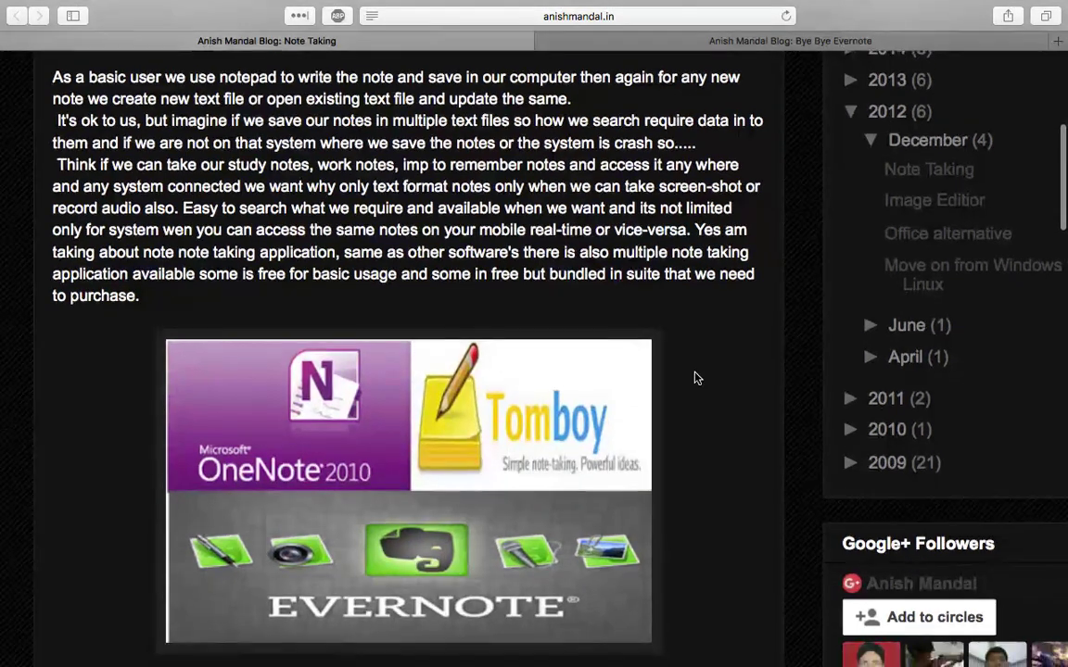
{"action": "scroll", "coordinate": [697, 377], "scroll_direction": "down", "scroll_amount": 3}
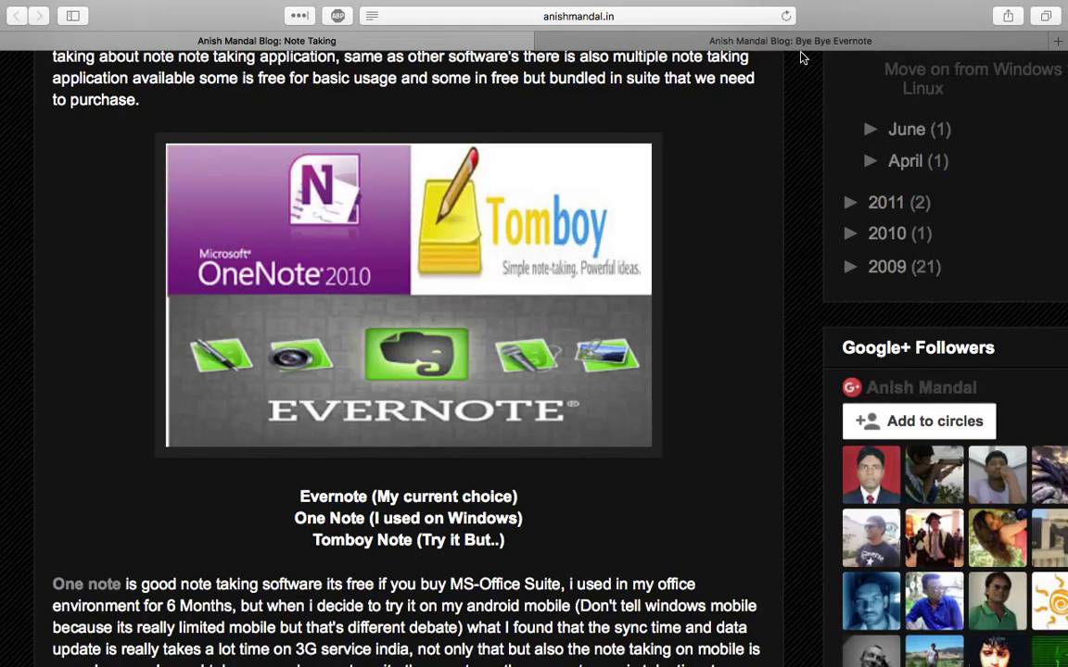
Glance at the Bye Bye Evernote post, then return to the simplenote.com homepage and scroll down
{"action": "left_click", "coordinate": [719, 38]}
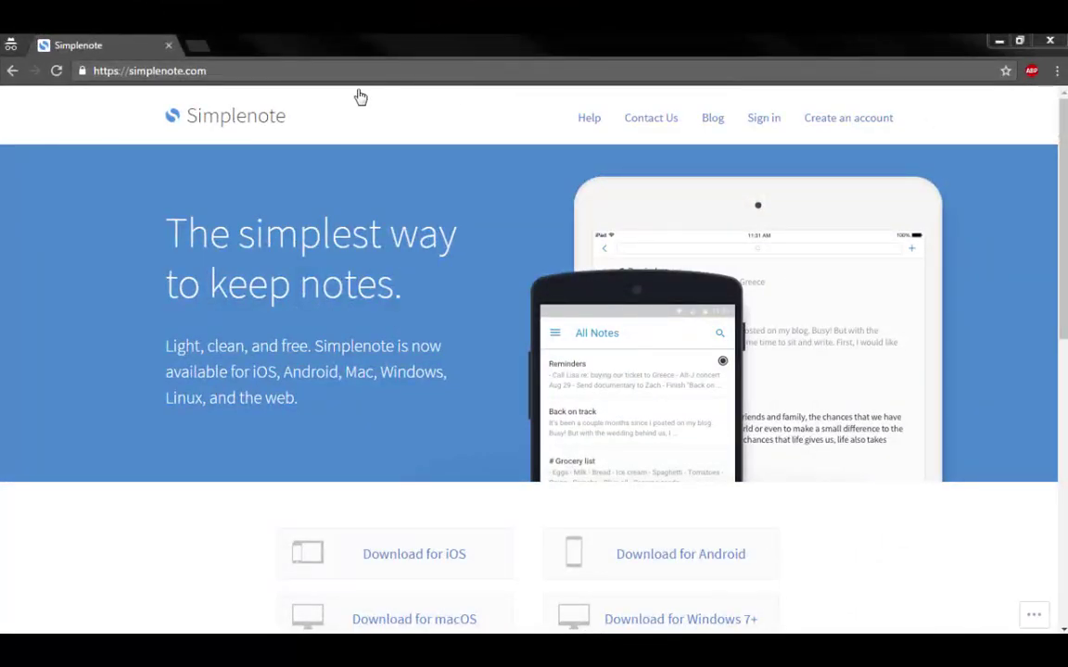
{"action": "left_click", "coordinate": [266, 74]}
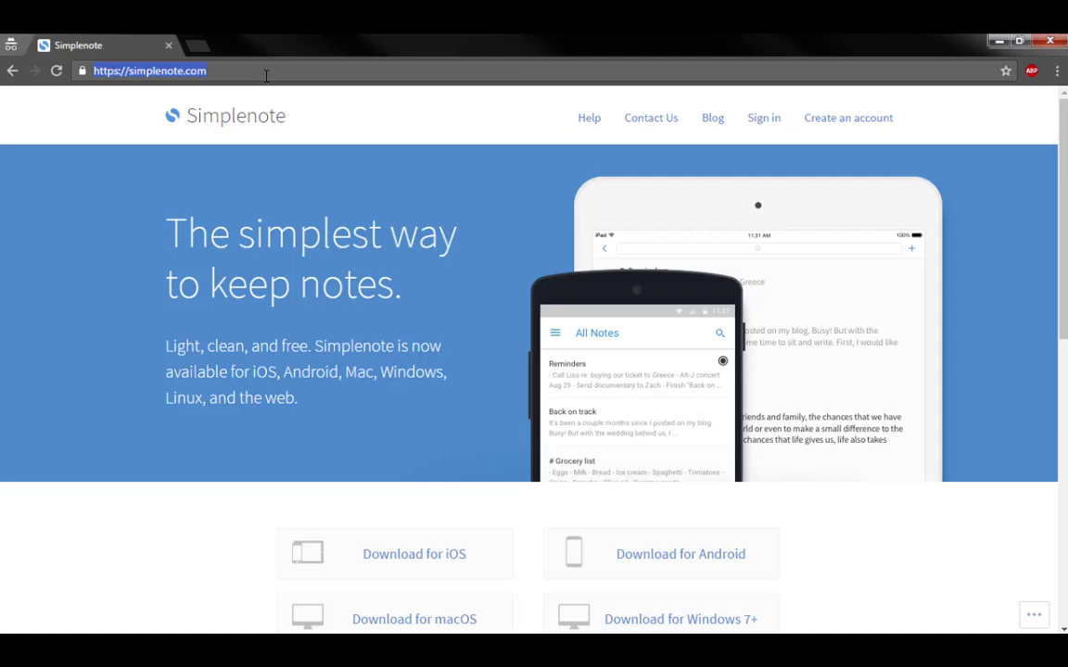
{"action": "left_click", "coordinate": [930, 495]}
{"action": "scroll", "coordinate": [793, 249], "scroll_direction": "down", "scroll_amount": 3}
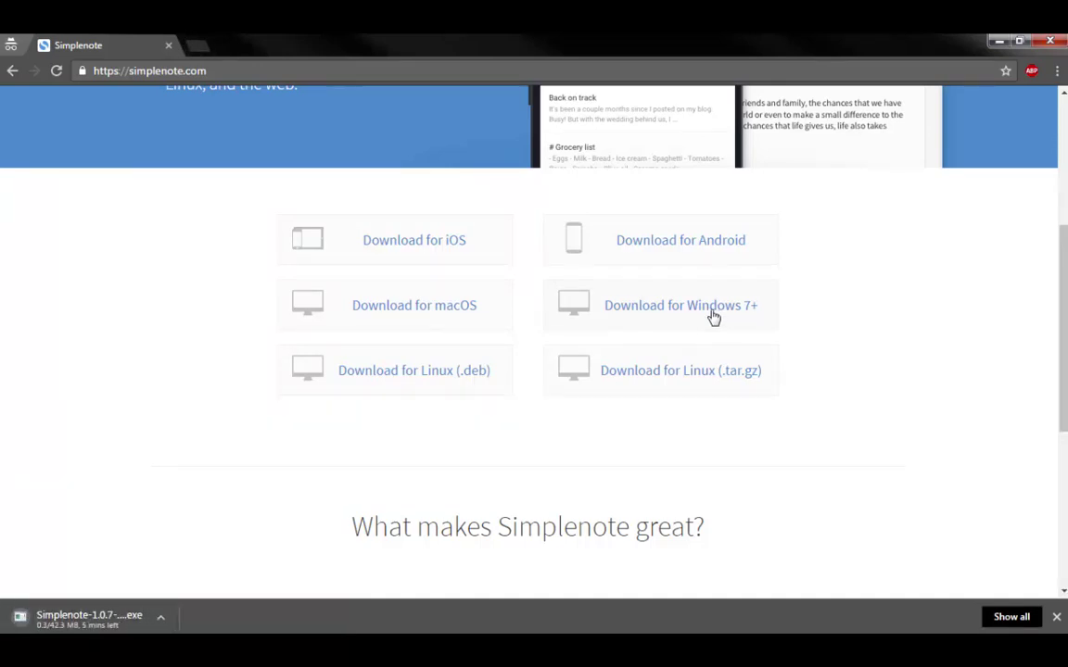
Run the downloaded installer, allow it, install Simplenote with the log shown, and launch it
{"action": "left_click", "coordinate": [105, 620]}
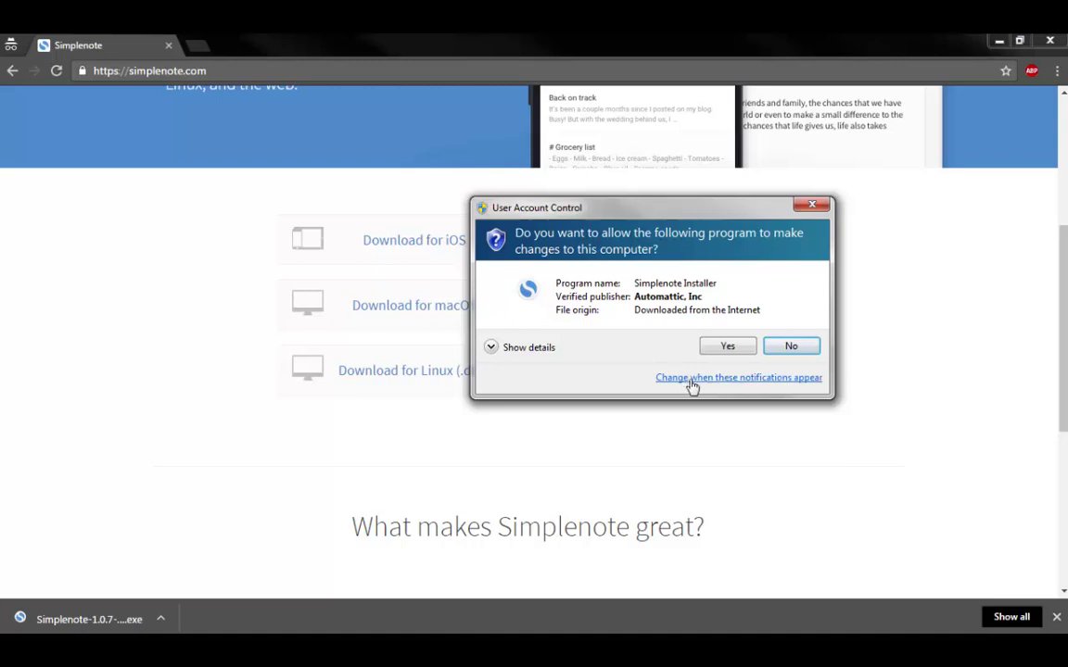
{"action": "left_click", "coordinate": [721, 353]}
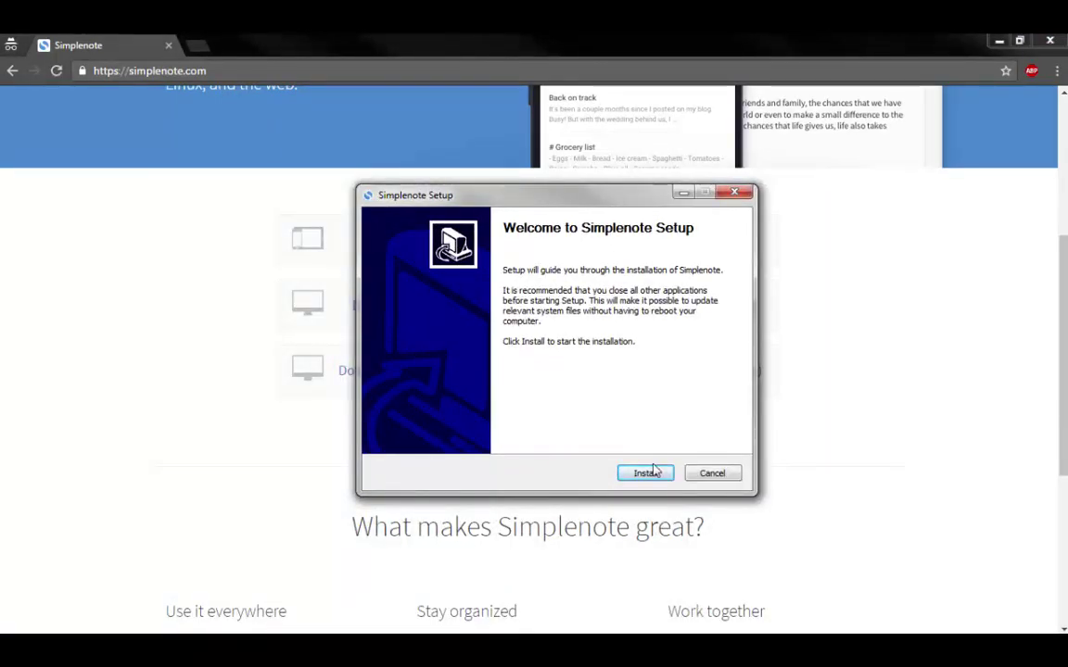
{"action": "left_click", "coordinate": [646, 473]}
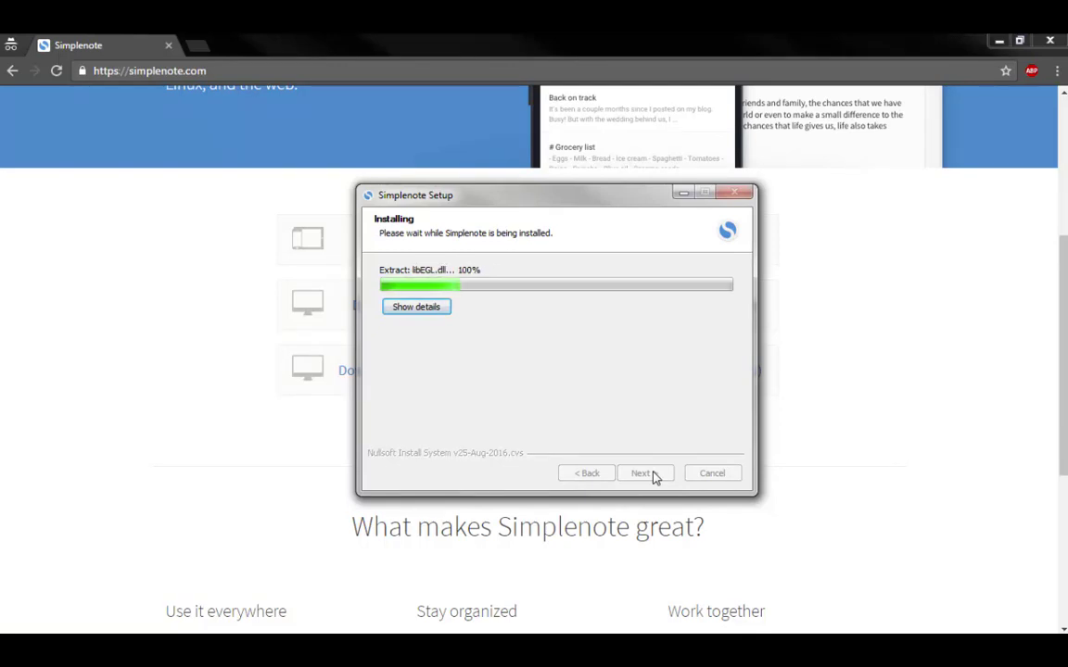
{"action": "left_click", "coordinate": [427, 312]}
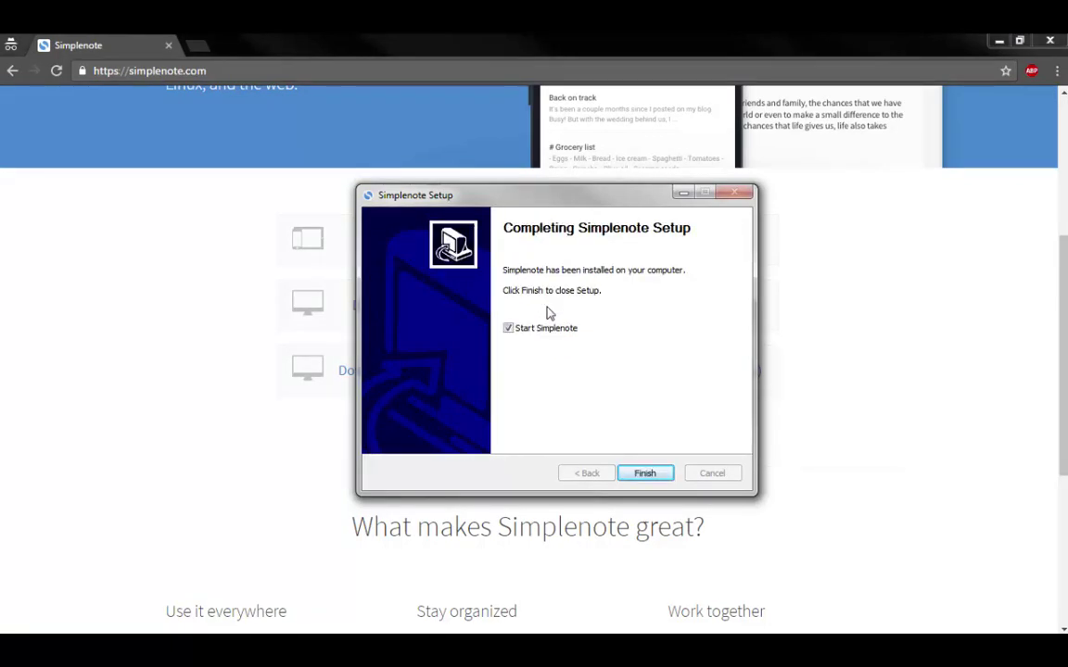
{"action": "left_click", "coordinate": [639, 475]}
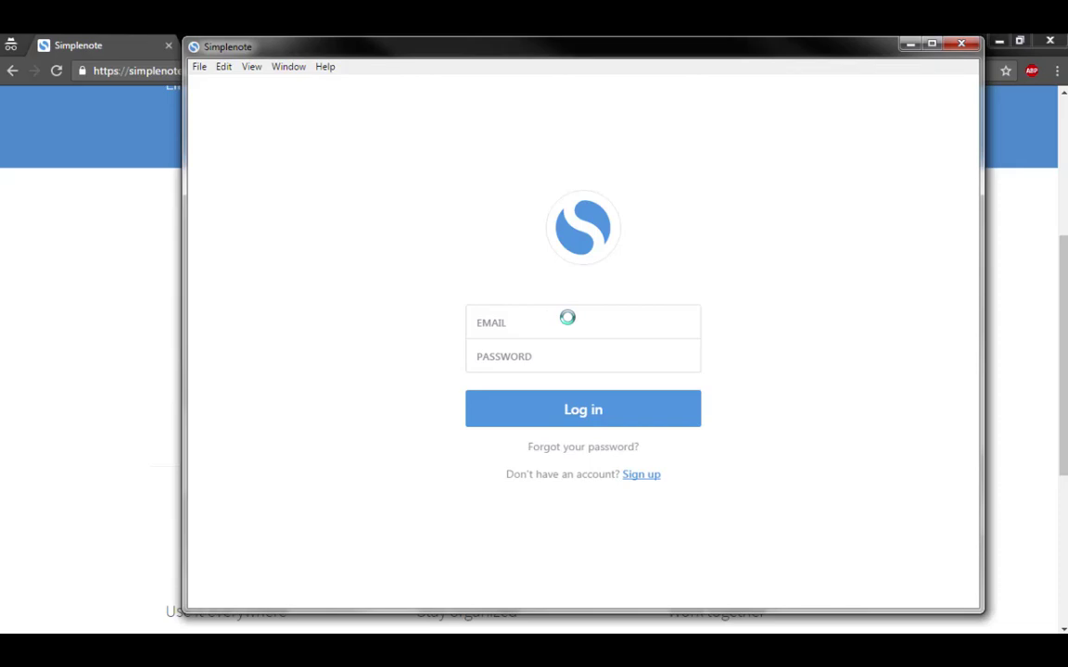
Open the Create a Simplenote Account window, reposition it, then close it
{"action": "left_click", "coordinate": [649, 477]}
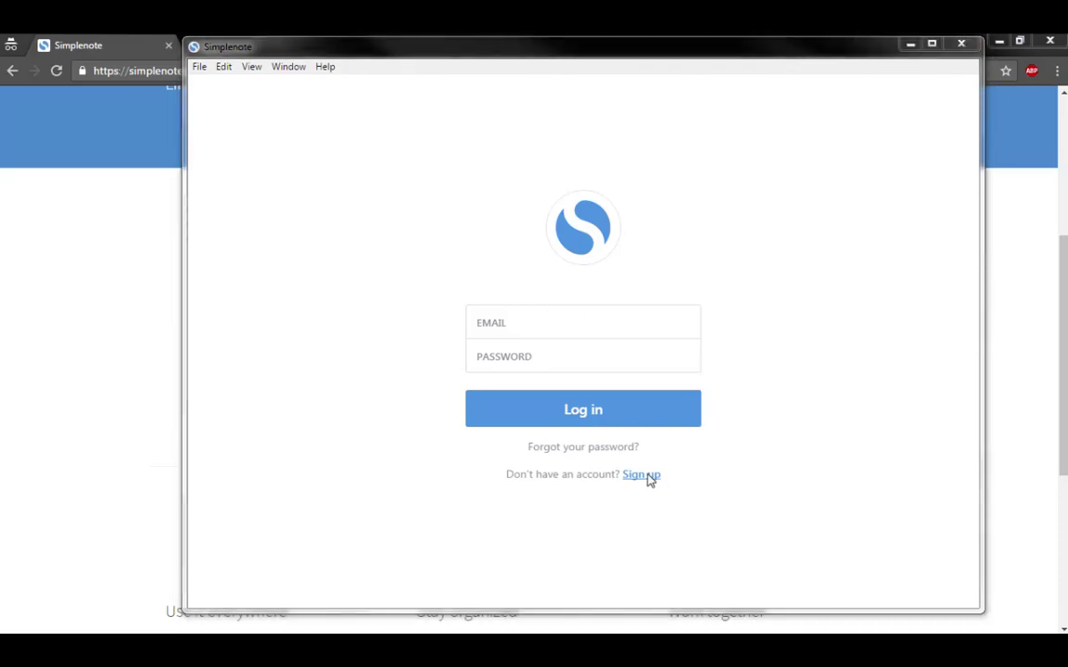
{"action": "left_click_drag", "start_coordinate": [555, 140], "coordinate": [549, 131]}
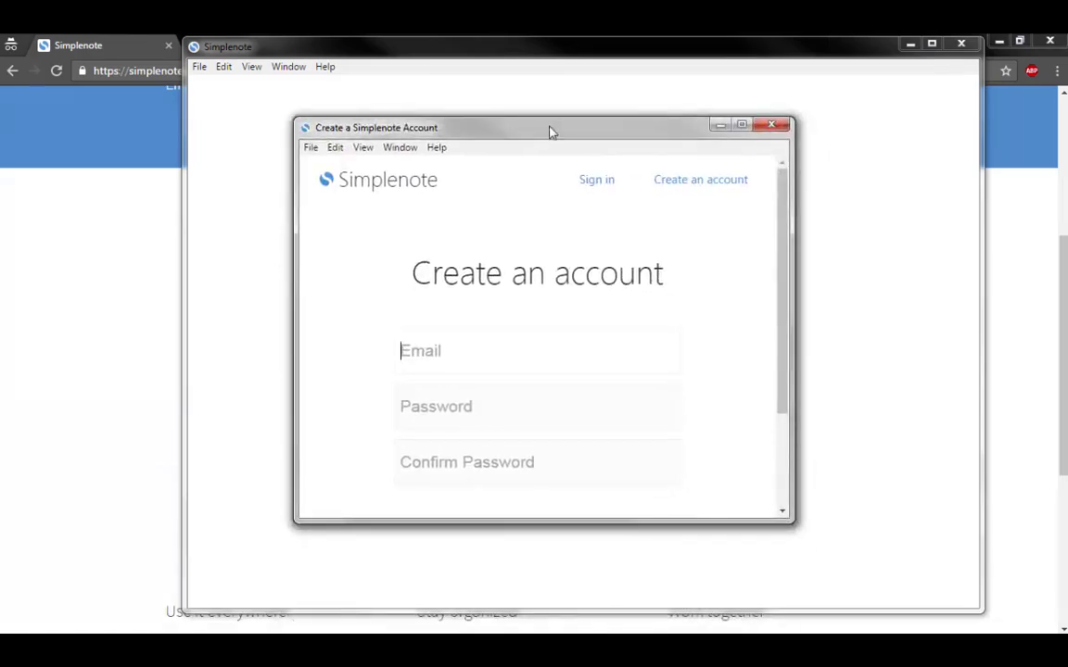
{"action": "left_click", "coordinate": [768, 132]}
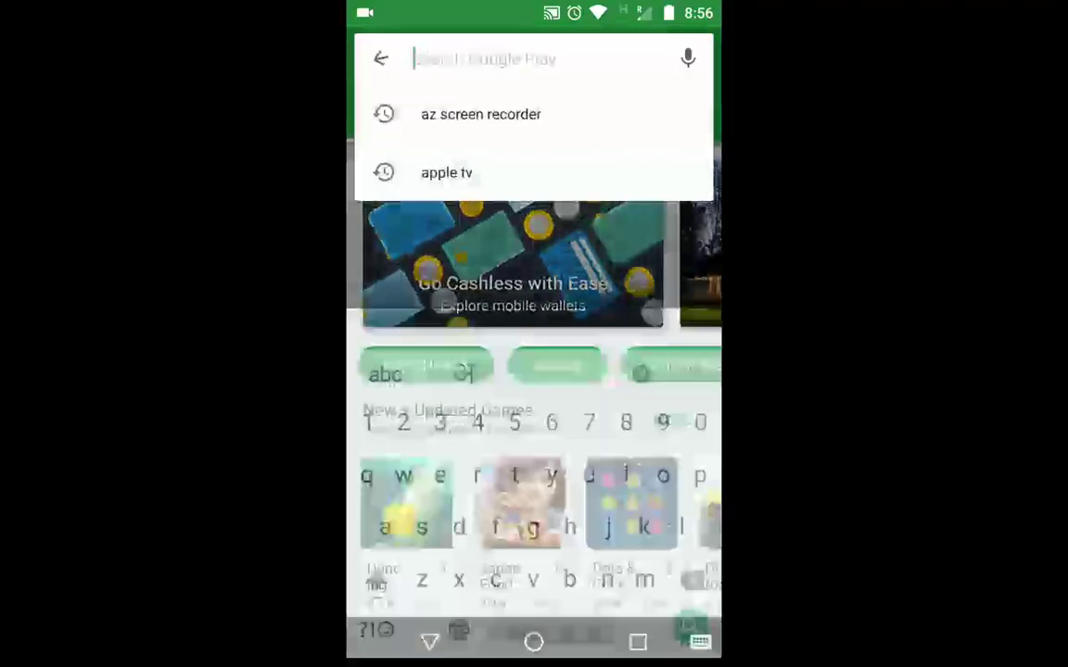
Search Google Play for 'simple notes' and open the Simplenote store page by Automattic
{"action": "type", "text": "sim"}
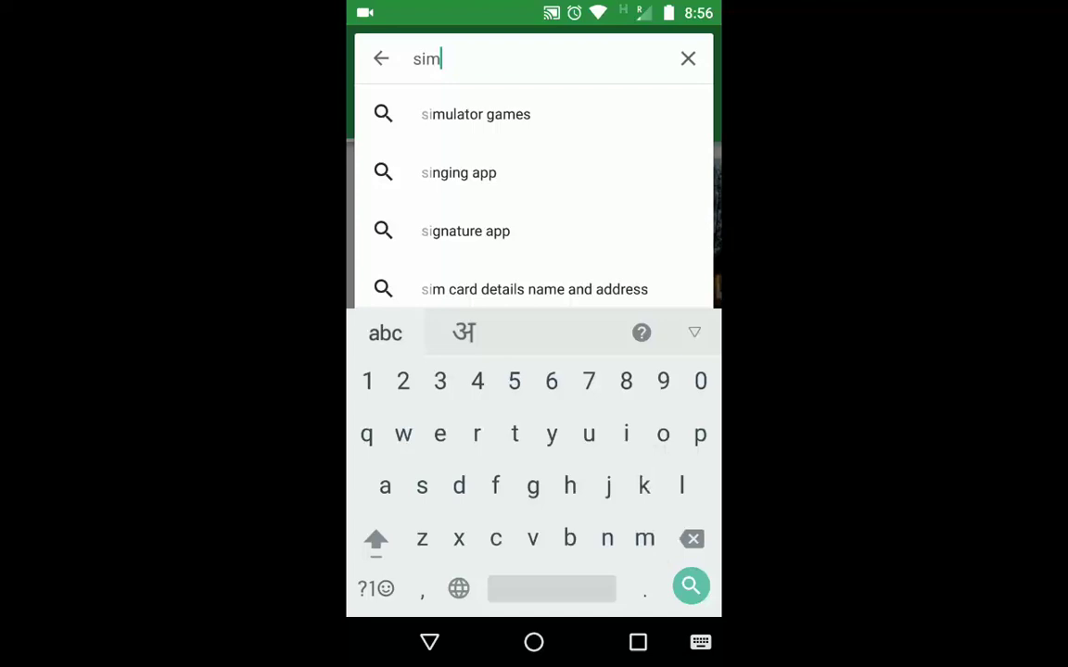
{"action": "type", "text": "ple"}
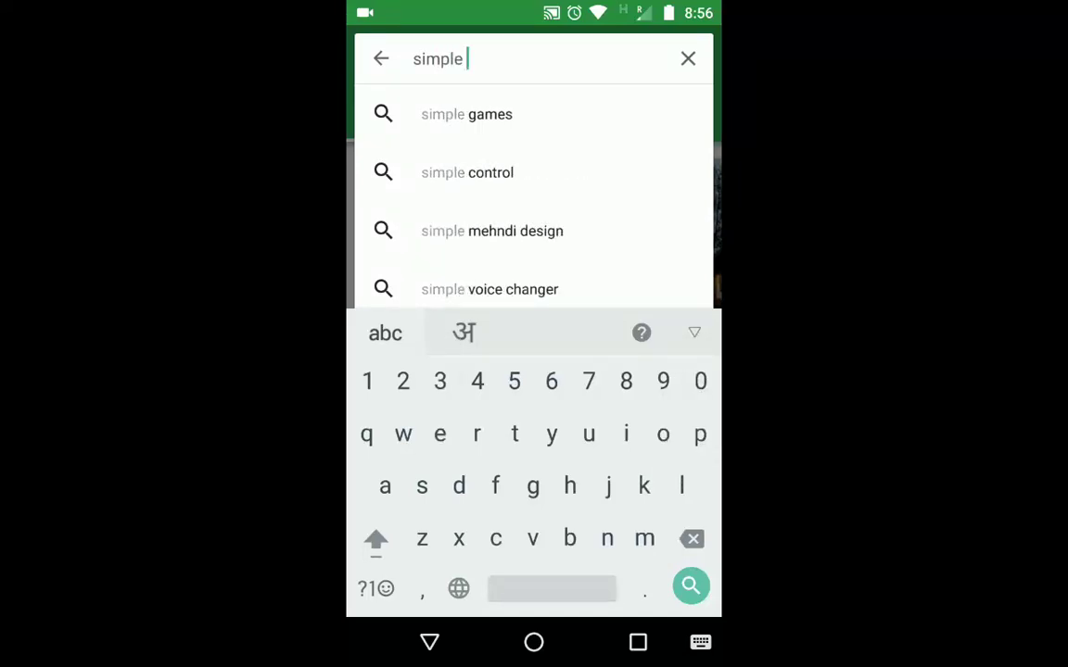
{"action": "type", "text": " no"}
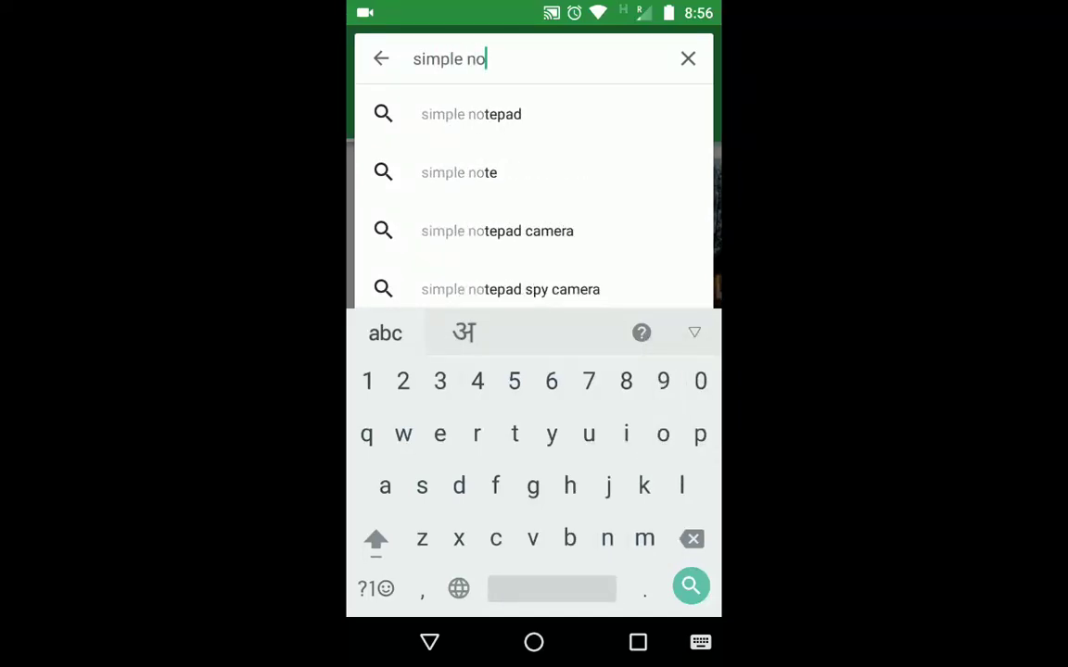
{"action": "type", "text": "tes"}
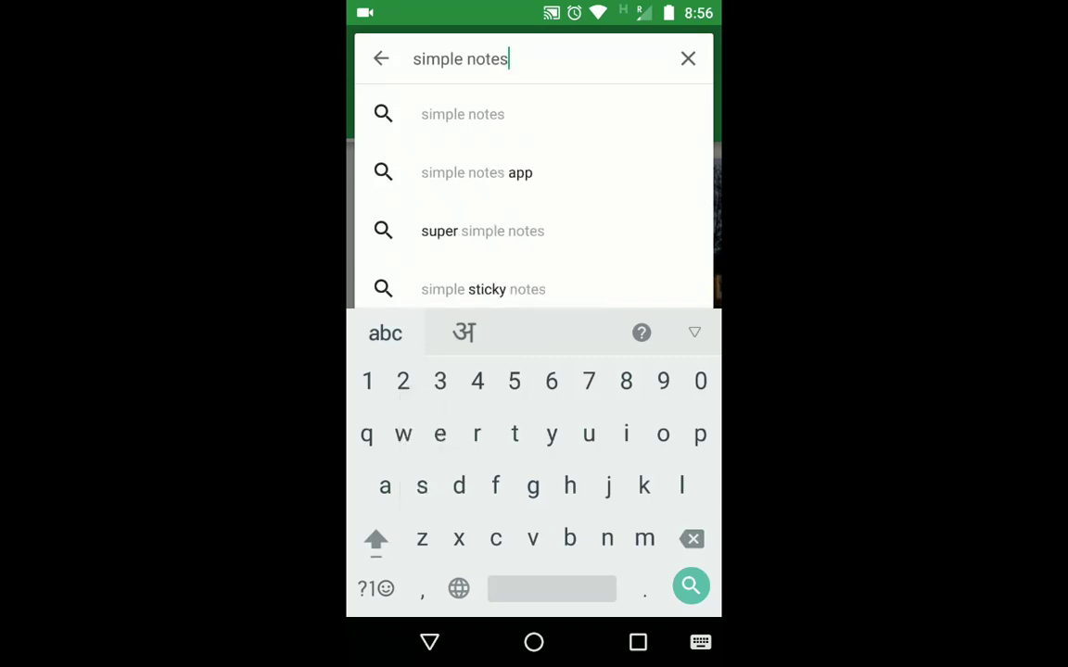
{"action": "key", "text": "Return"}
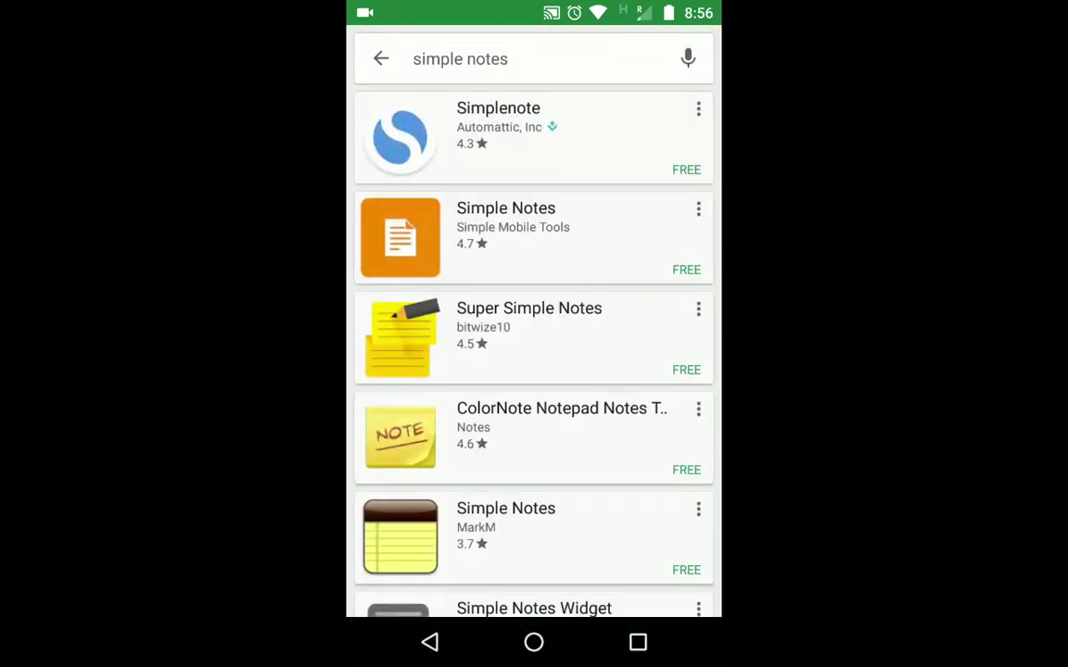
{"action": "left_click", "coordinate": [591, 130]}
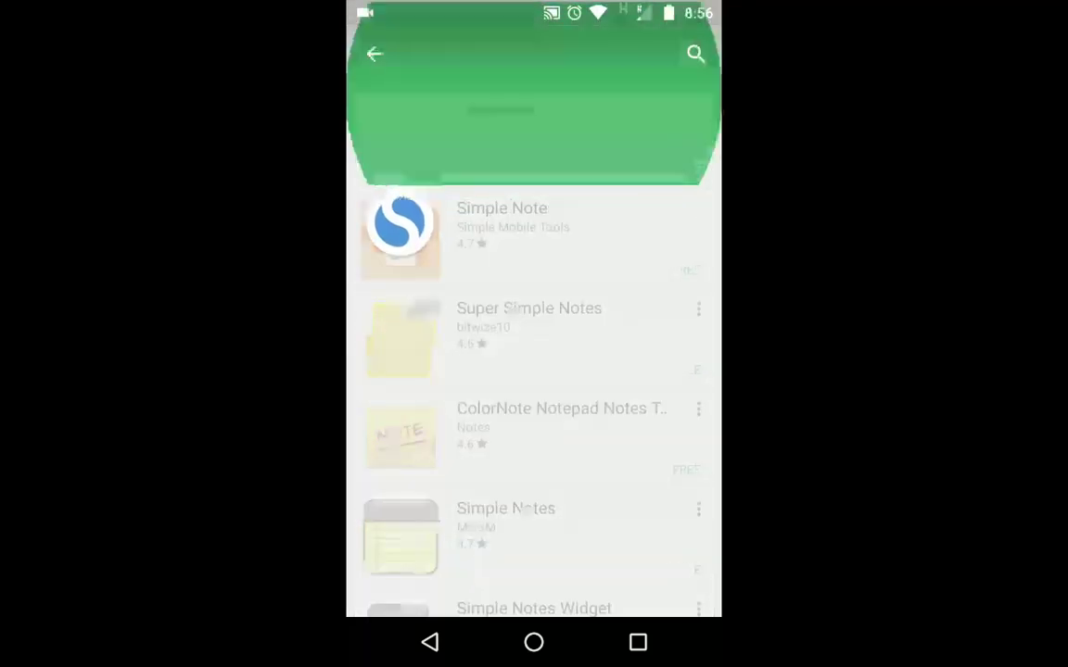
{"action": "scroll", "coordinate": [534, 371], "scroll_direction": "down", "scroll_amount": 10}
{"action": "scroll", "coordinate": [534, 371], "scroll_direction": "up", "scroll_amount": 10}
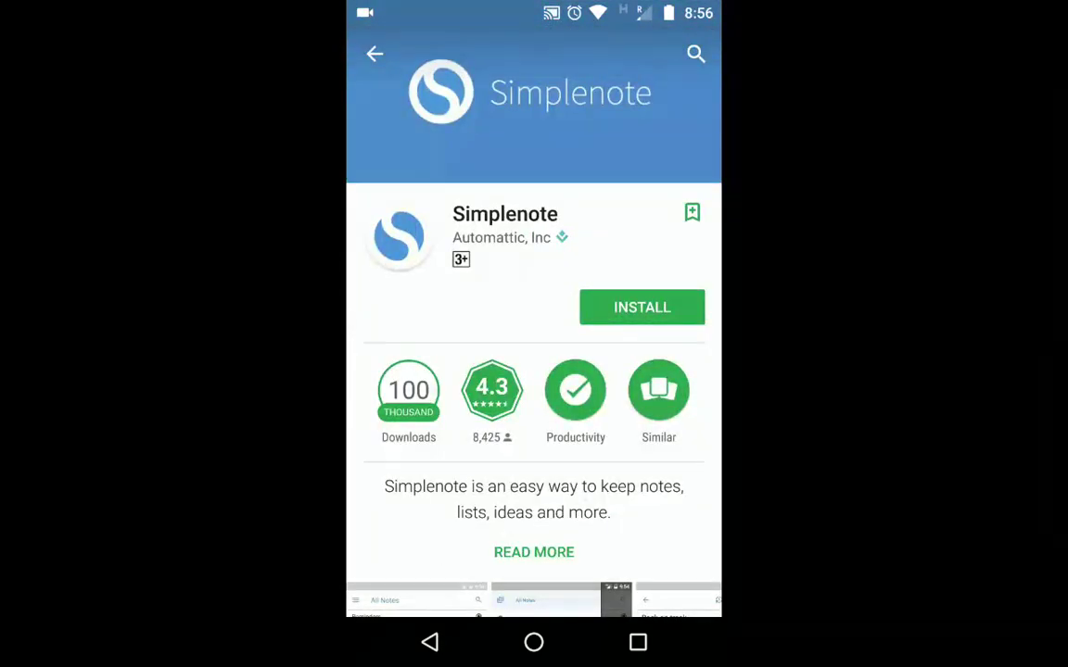
Install Simplenote on the Android phone and wait until it finishes
{"action": "left_click", "coordinate": [642, 307]}
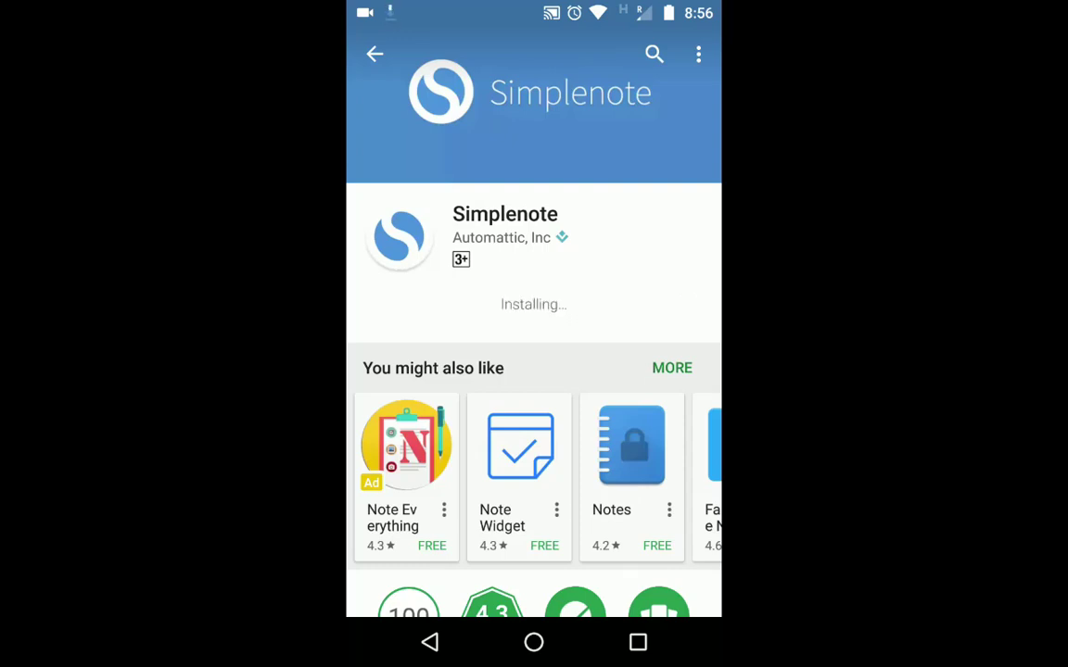
{"action": "scroll", "coordinate": [534, 371], "scroll_direction": "down", "scroll_amount": 2}
{"action": "scroll", "coordinate": [534, 371], "scroll_direction": "up", "scroll_amount": 2}
{"action": "scroll", "coordinate": [533, 371], "scroll_direction": "down", "scroll_amount": 2}
{"action": "scroll", "coordinate": [534, 371], "scroll_direction": "up", "scroll_amount": 2}
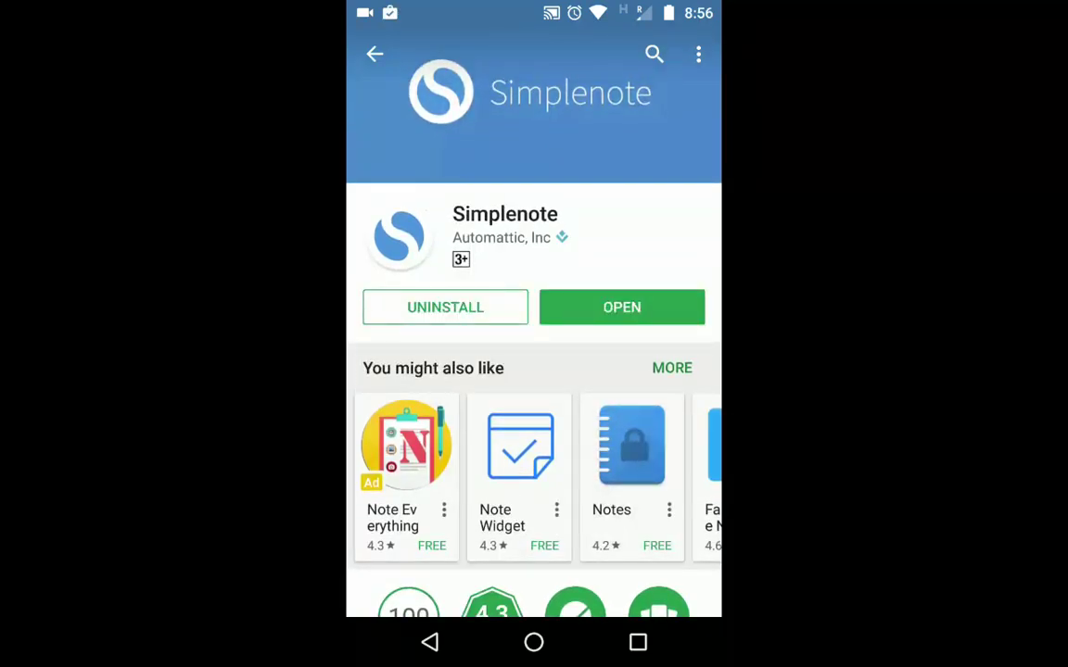
Launch Simplenote and set its theme to Dark in Settings
{"action": "left_click", "coordinate": [621, 307]}
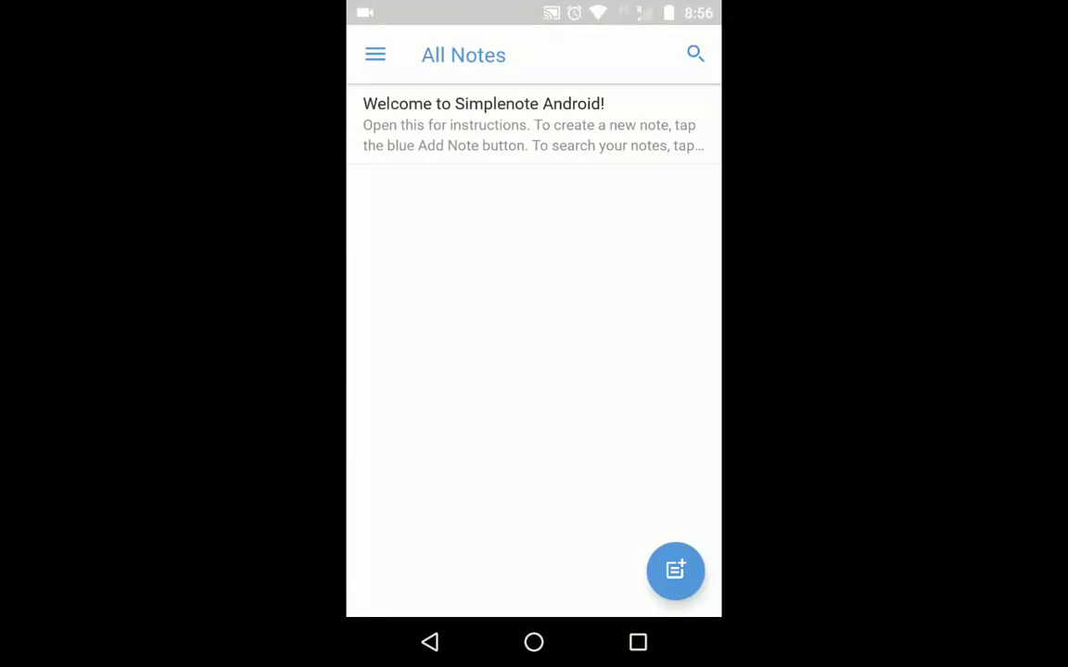
{"action": "left_click", "coordinate": [374, 54]}
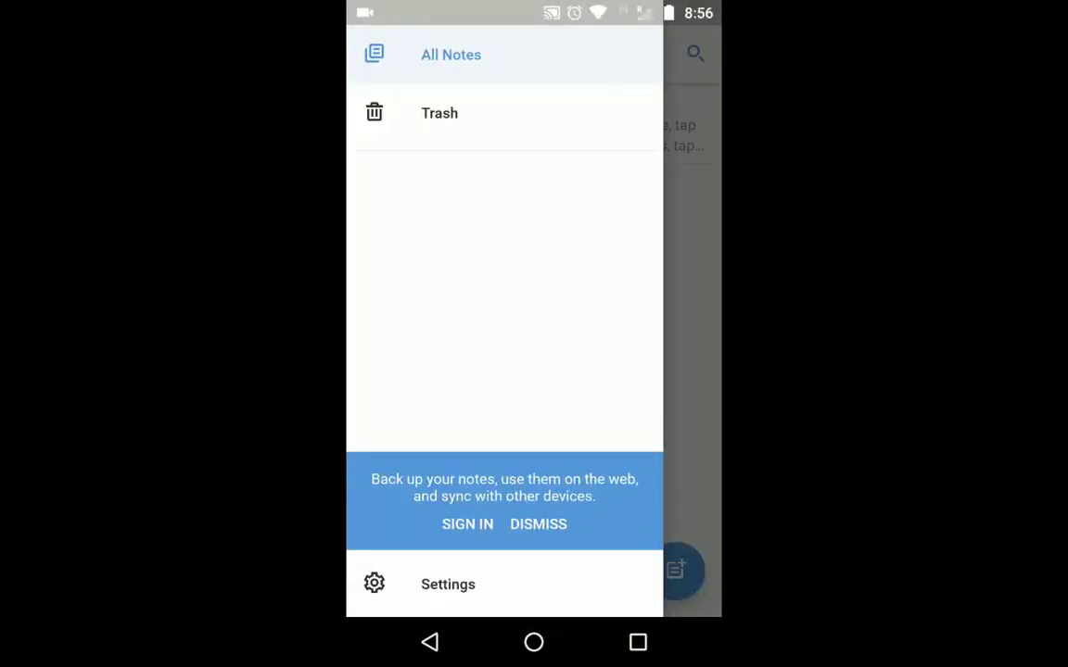
{"action": "left_click", "coordinate": [447, 584]}
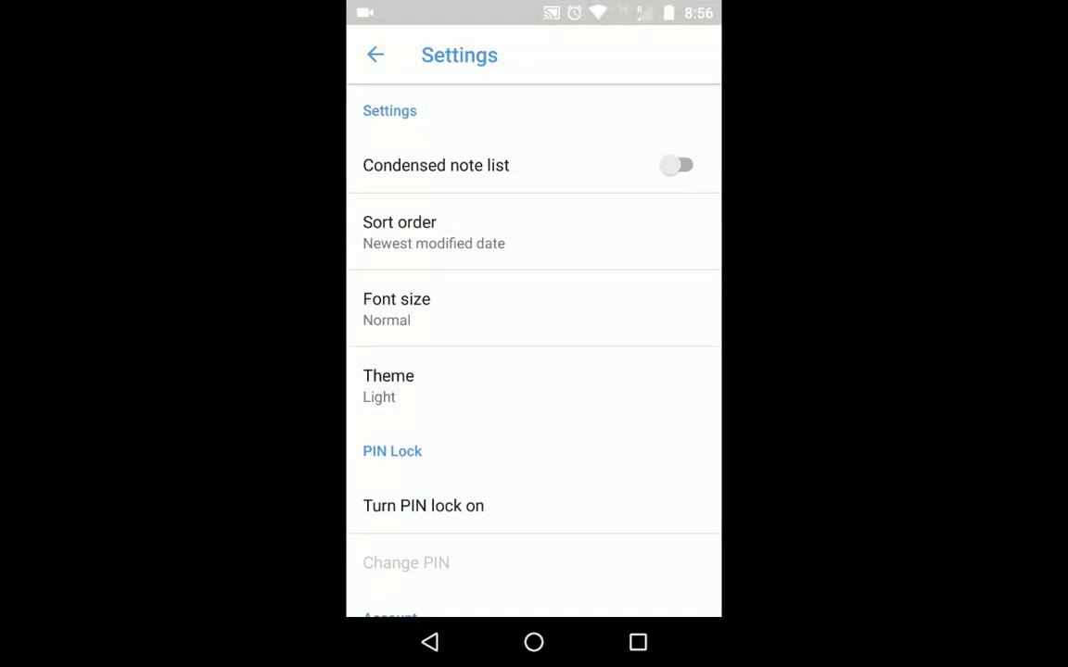
{"action": "scroll", "coordinate": [534, 352], "scroll_direction": "down", "scroll_amount": 5}
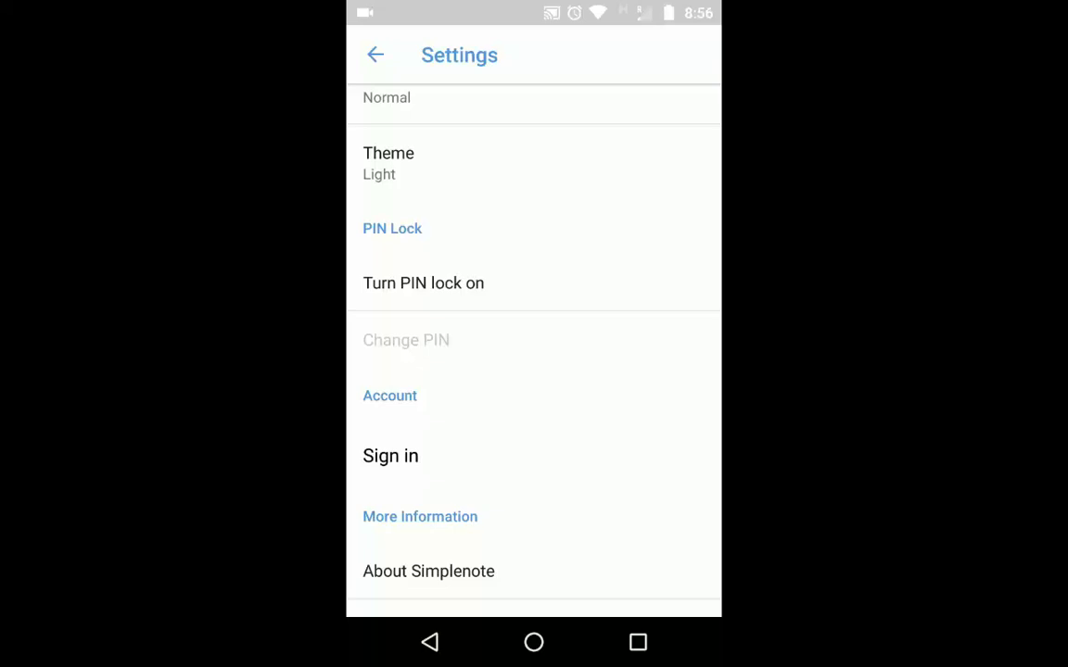
{"action": "left_click", "coordinate": [389, 163]}
{"action": "left_click", "coordinate": [399, 341]}
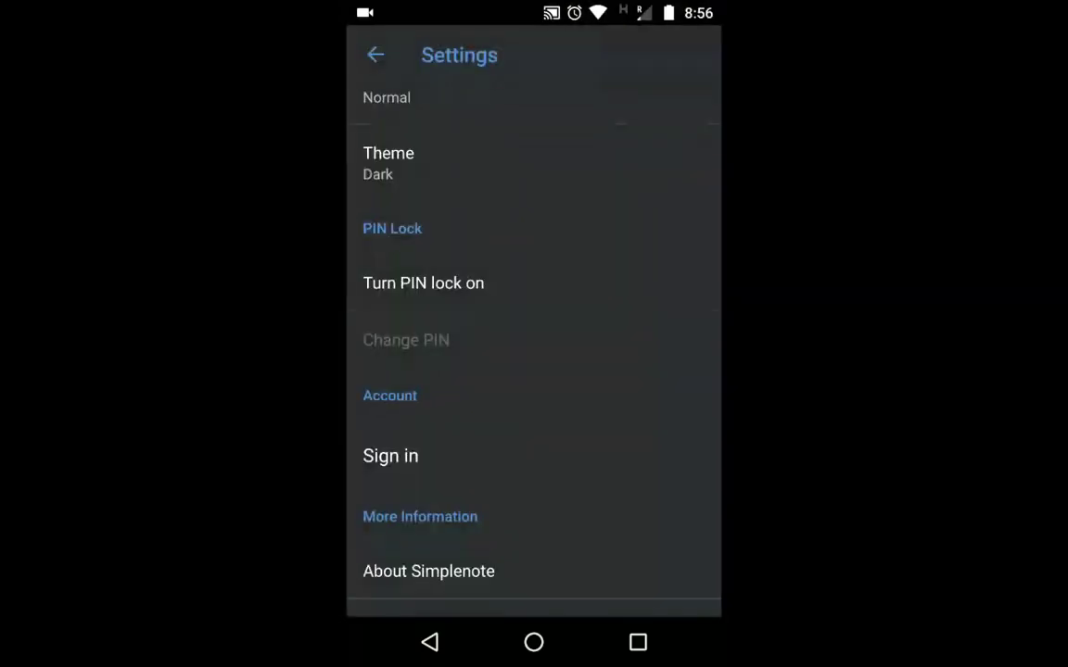
{"action": "scroll", "coordinate": [534, 352], "scroll_direction": "down", "scroll_amount": 2}
Back out of PIN lock setup and sign in to the Simplenote account
{"action": "left_click", "coordinate": [423, 217]}
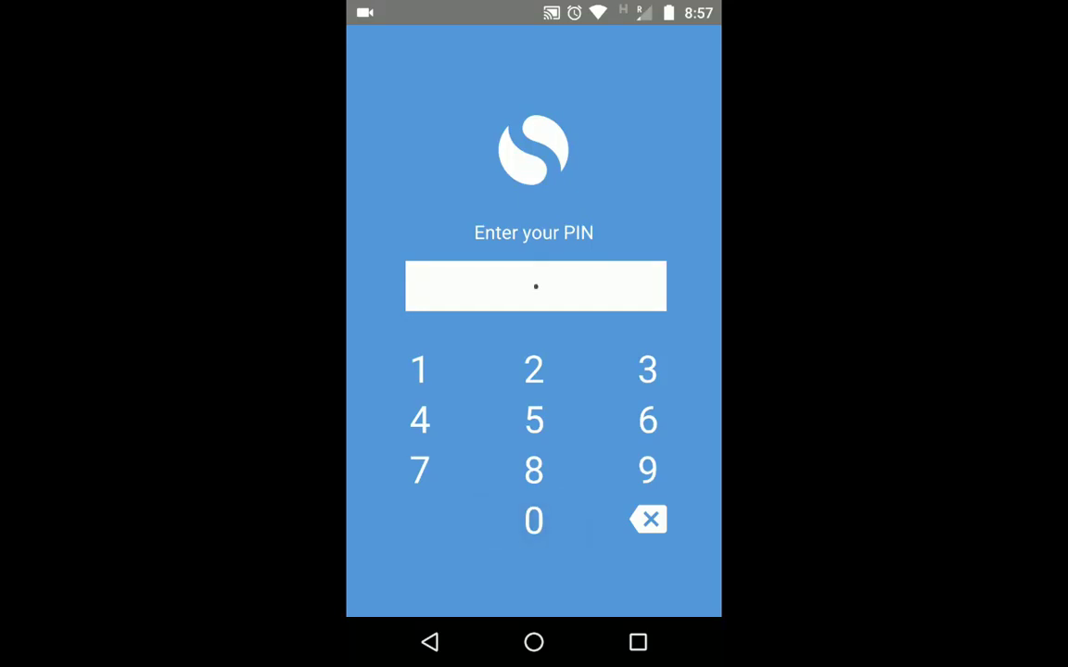
{"action": "left_click", "coordinate": [429, 641]}
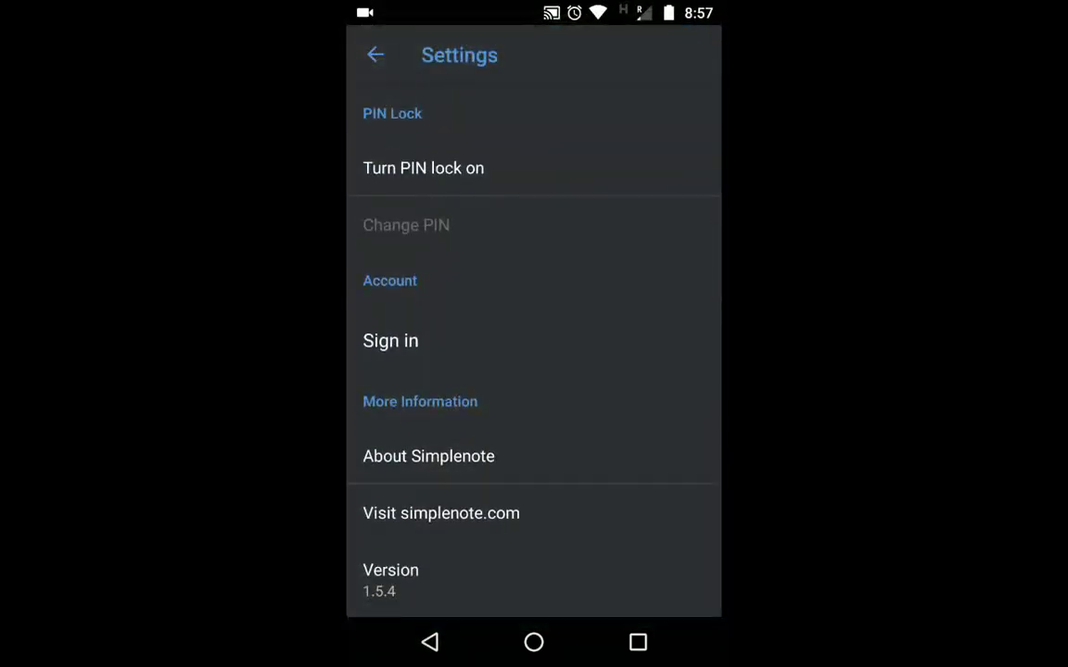
{"action": "left_click", "coordinate": [390, 340]}
{"action": "scroll", "coordinate": [534, 333], "scroll_direction": "up", "scroll_amount": 5}
Return to All Notes and open the Welcome to Simplenote Android! note
{"action": "left_click", "coordinate": [429, 642]}
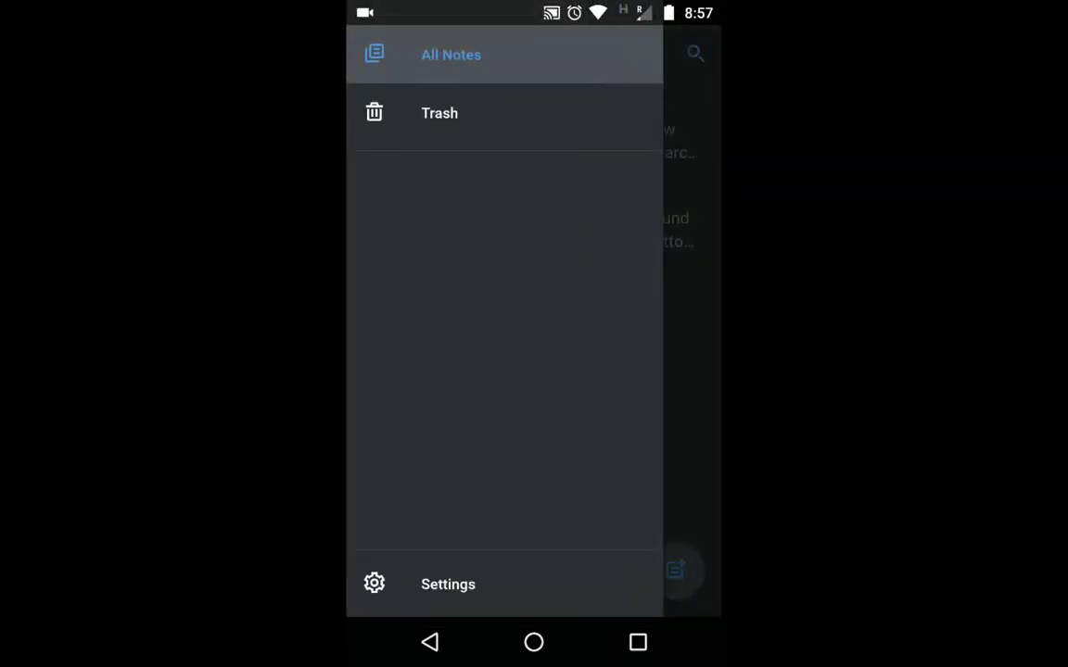
{"action": "left_click", "coordinate": [429, 641]}
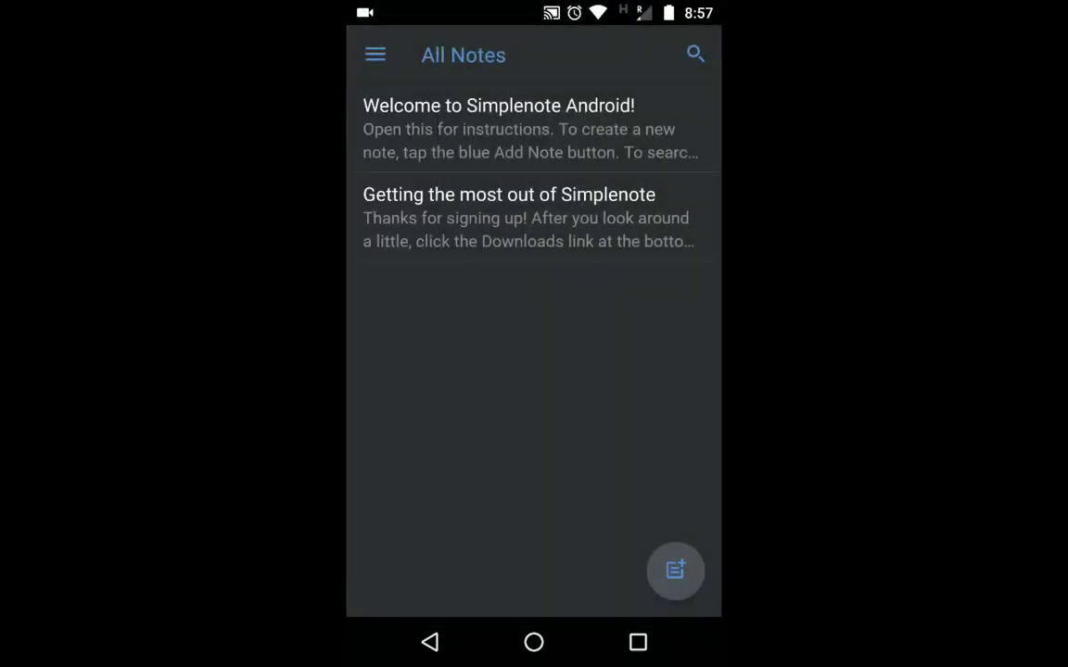
{"action": "left_click", "coordinate": [500, 130]}
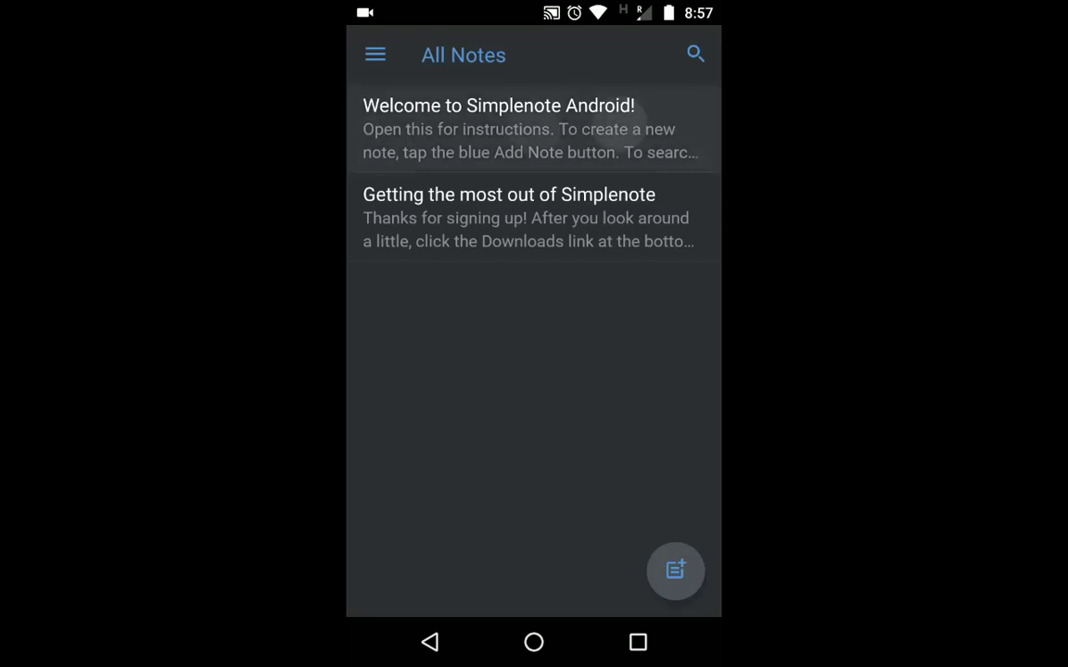
{"action": "scroll", "coordinate": [533, 334], "scroll_direction": "down", "scroll_amount": 5}
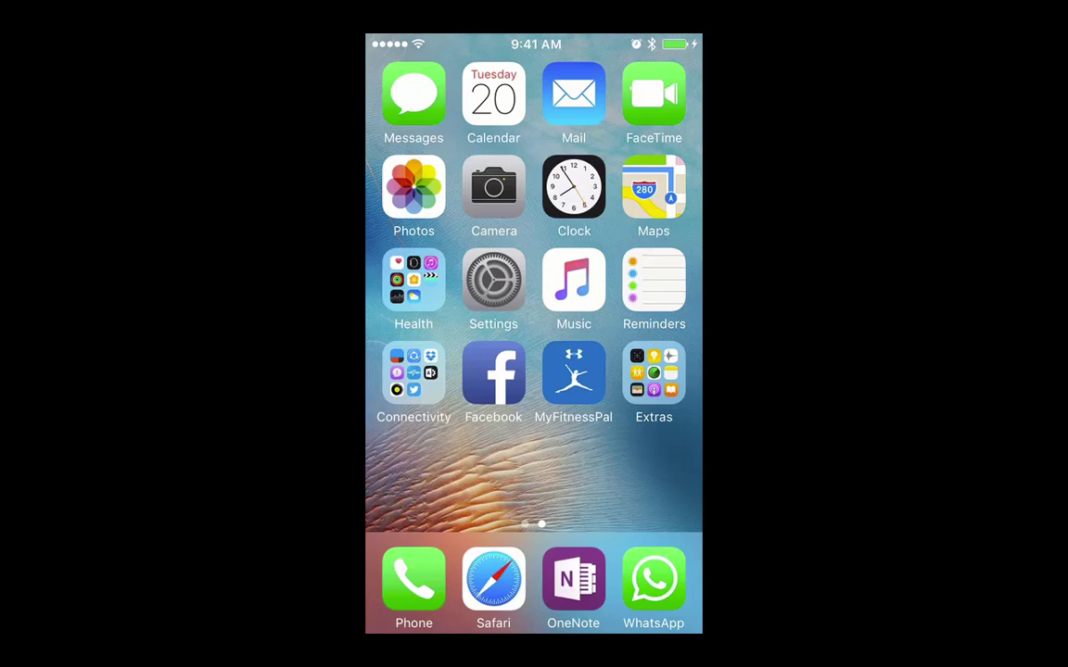
Open the App Store via the Today view search and search for 'simplenote'
{"action": "left_click_drag", "start_coordinate": [417, 371], "coordinate": [648, 370]}
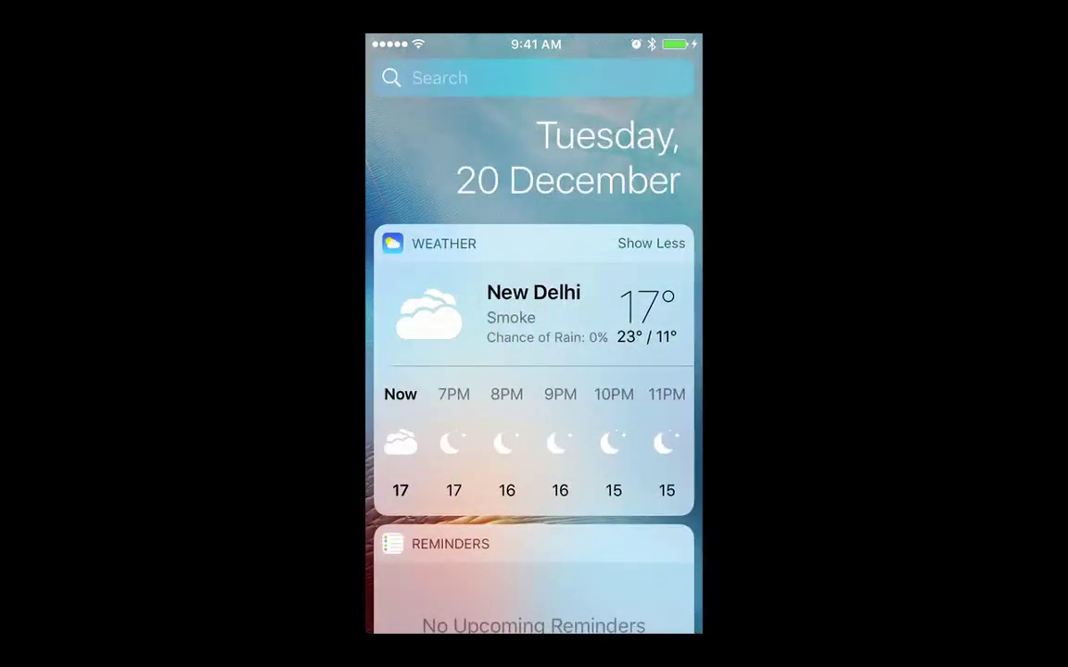
{"action": "left_click", "coordinate": [463, 78]}
{"action": "left_click", "coordinate": [413, 278]}
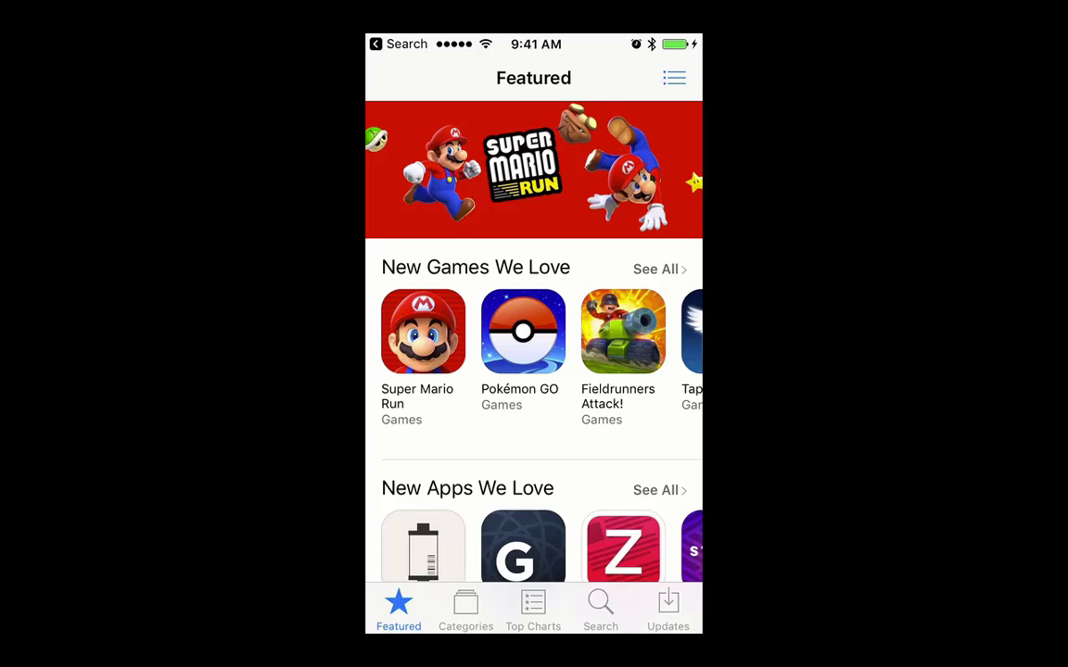
{"action": "left_click", "coordinate": [599, 610]}
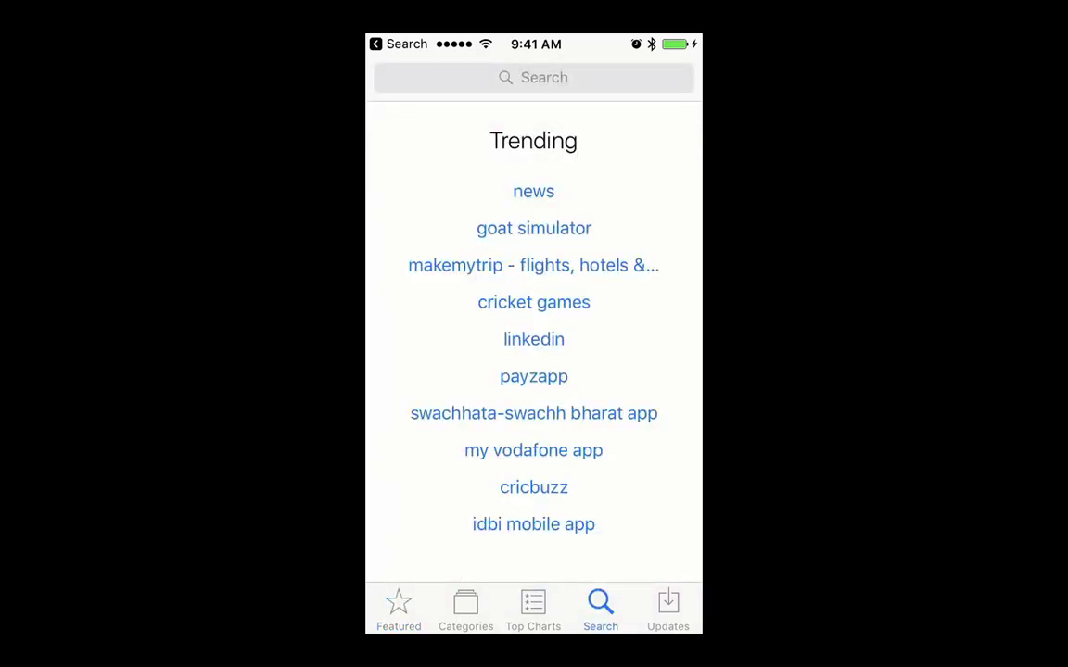
{"action": "left_click", "coordinate": [533, 76]}
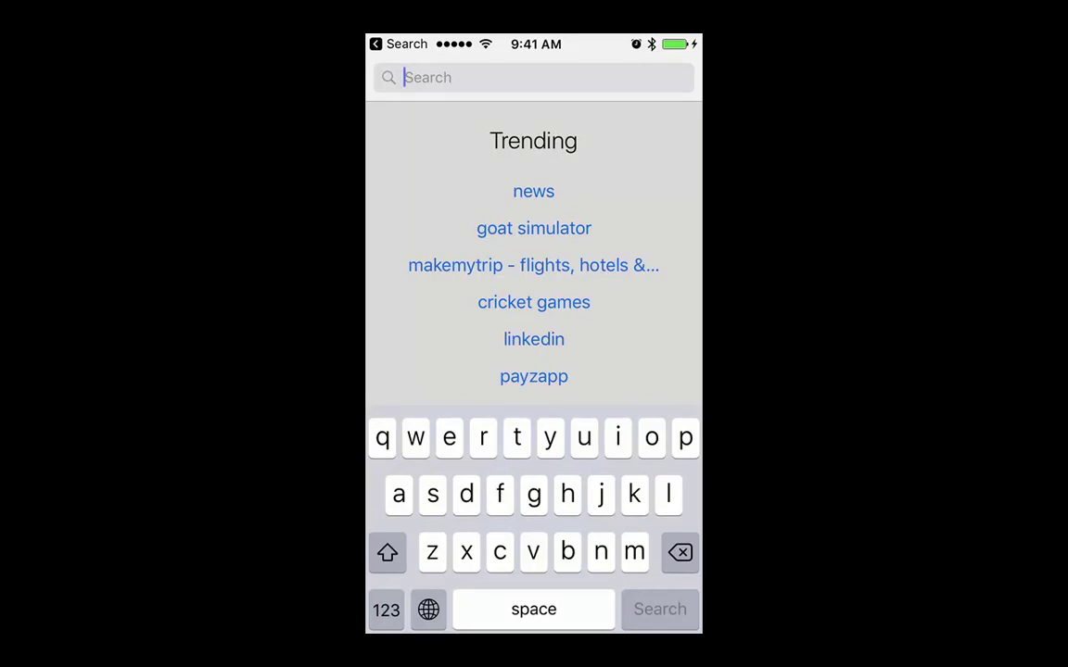
{"action": "type", "text": "sim"}
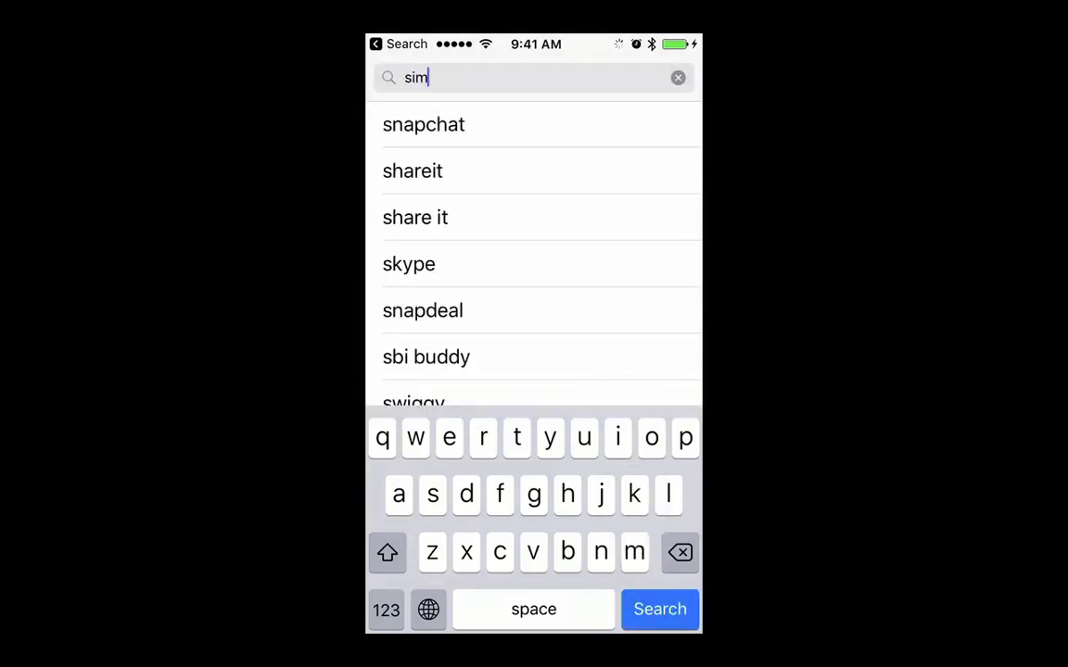
{"action": "type", "text": "ple"}
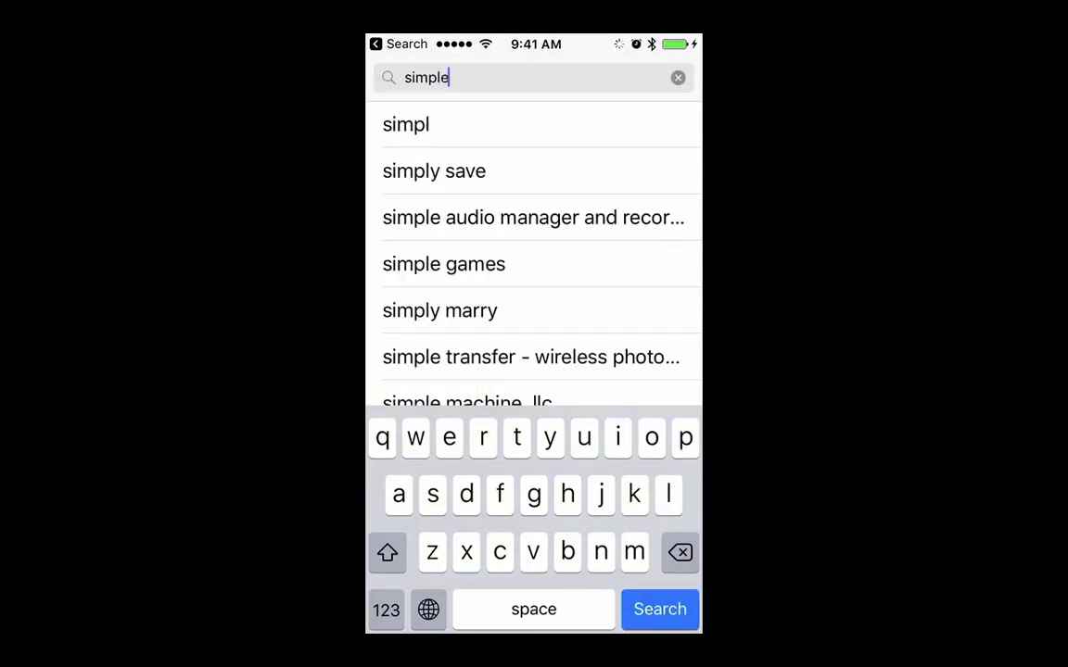
{"action": "type", "text": "no"}
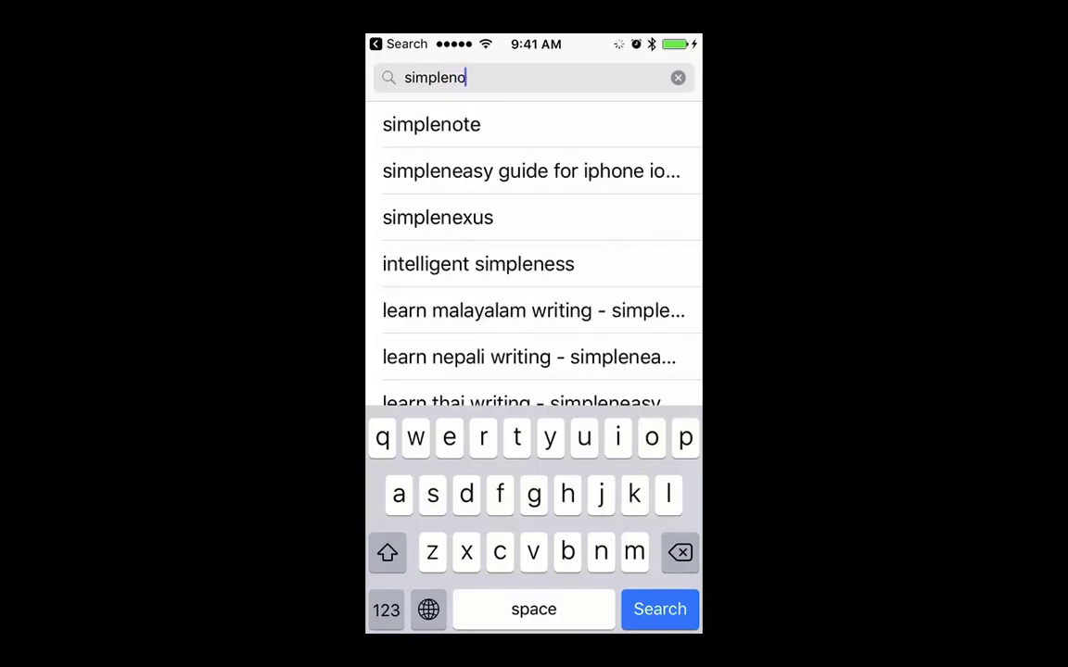
{"action": "type", "text": "t"}
{"action": "left_click", "coordinate": [431, 125]}
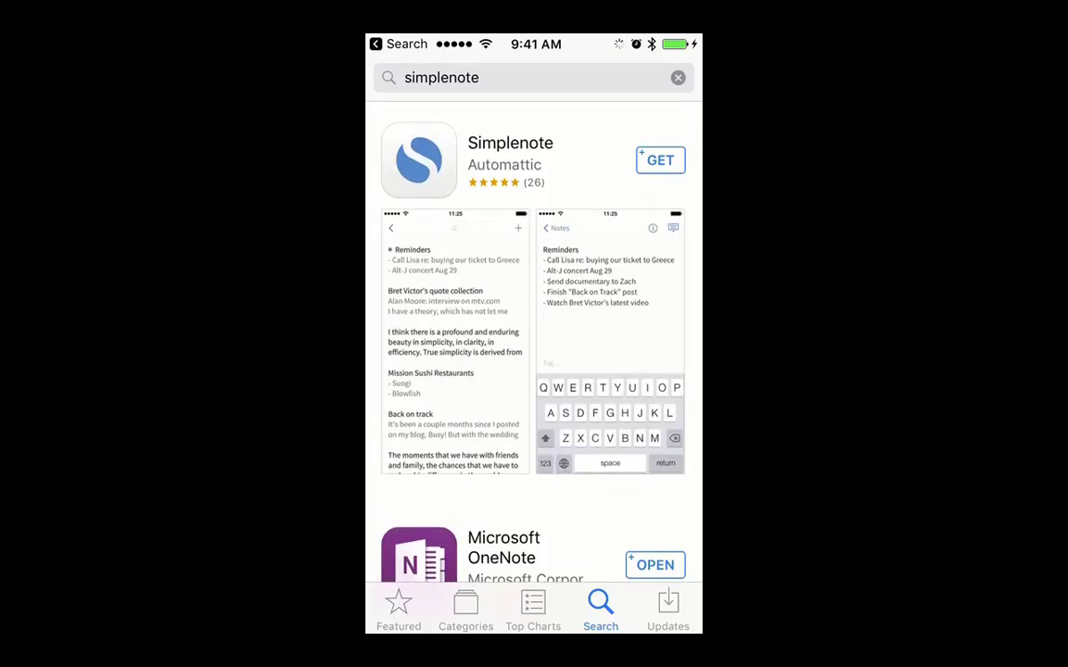
Open the Simplenote details page, browse it, start the install, and return home
{"action": "left_click", "coordinate": [509, 153]}
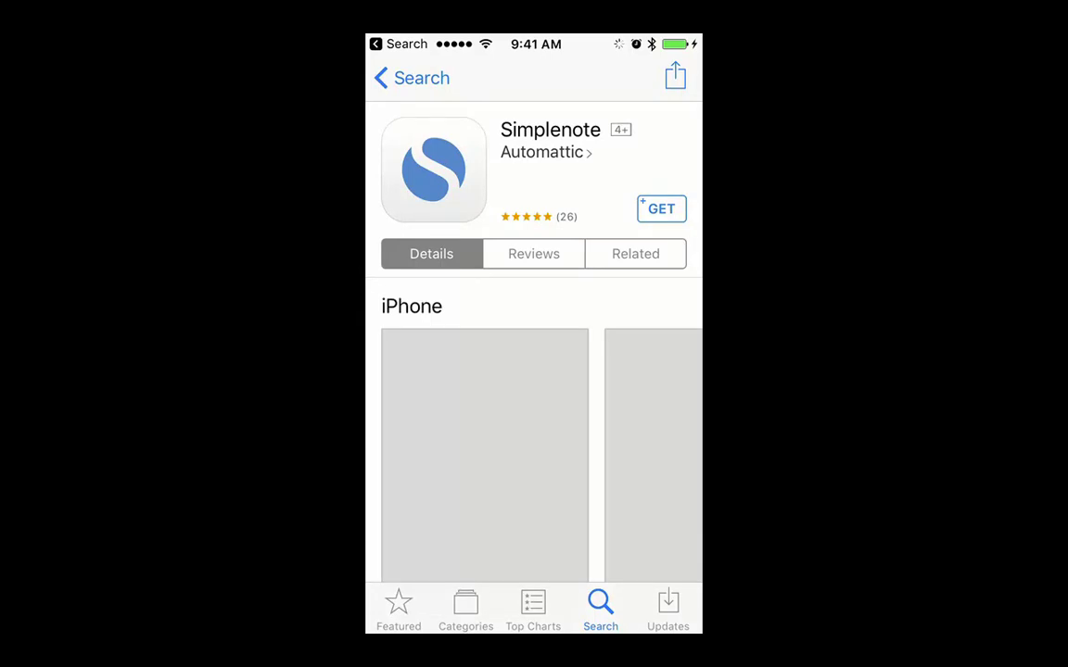
{"action": "scroll", "coordinate": [533, 371], "scroll_direction": "down", "scroll_amount": 5}
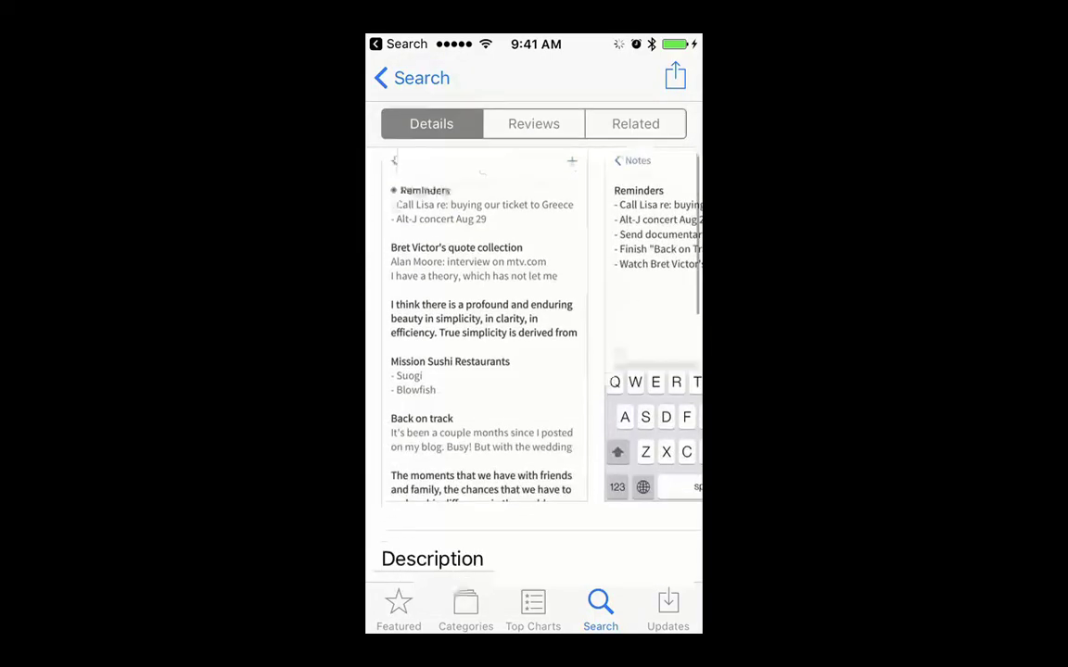
{"action": "scroll", "coordinate": [534, 370], "scroll_direction": "up", "scroll_amount": 5}
{"action": "scroll", "coordinate": [534, 371], "scroll_direction": "down", "scroll_amount": 5}
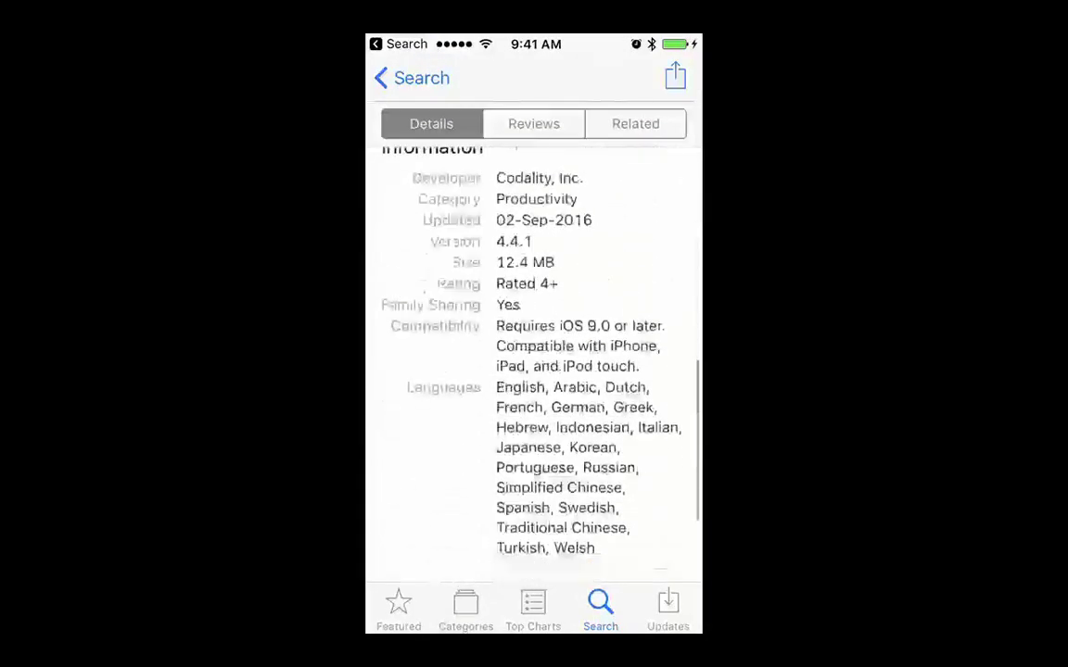
{"action": "scroll", "coordinate": [534, 371], "scroll_direction": "up", "scroll_amount": 2}
{"action": "scroll", "coordinate": [533, 371], "scroll_direction": "up", "scroll_amount": 10}
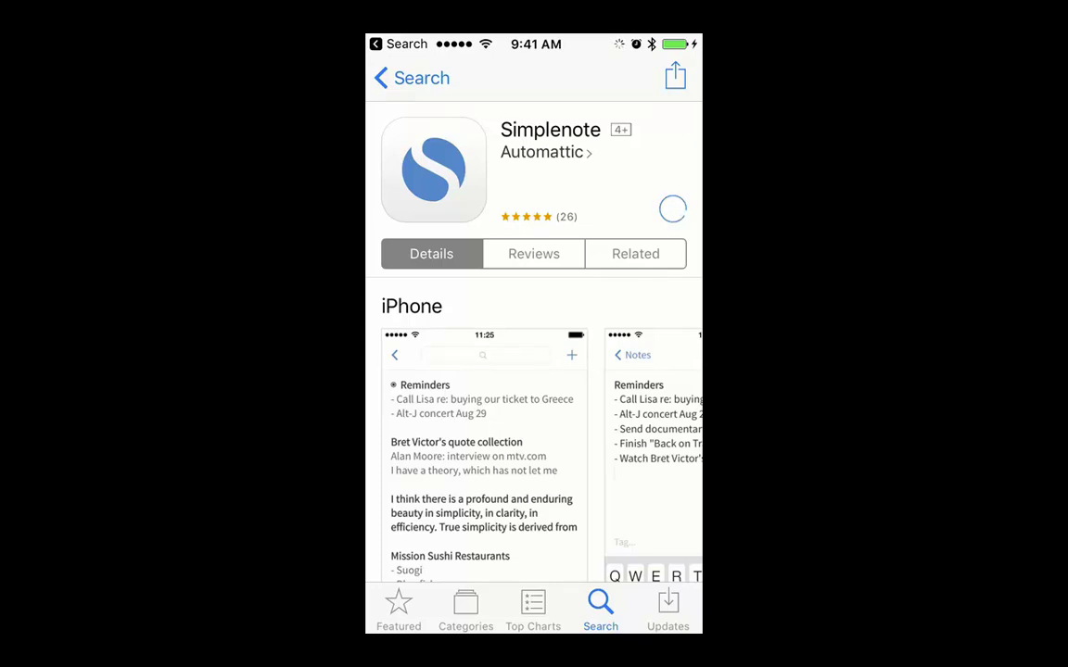
{"action": "scroll", "coordinate": [533, 371], "scroll_direction": "down", "scroll_amount": 2}
{"action": "scroll", "coordinate": [534, 371], "scroll_direction": "up", "scroll_amount": 2}
{"action": "key", "text": "Home"}
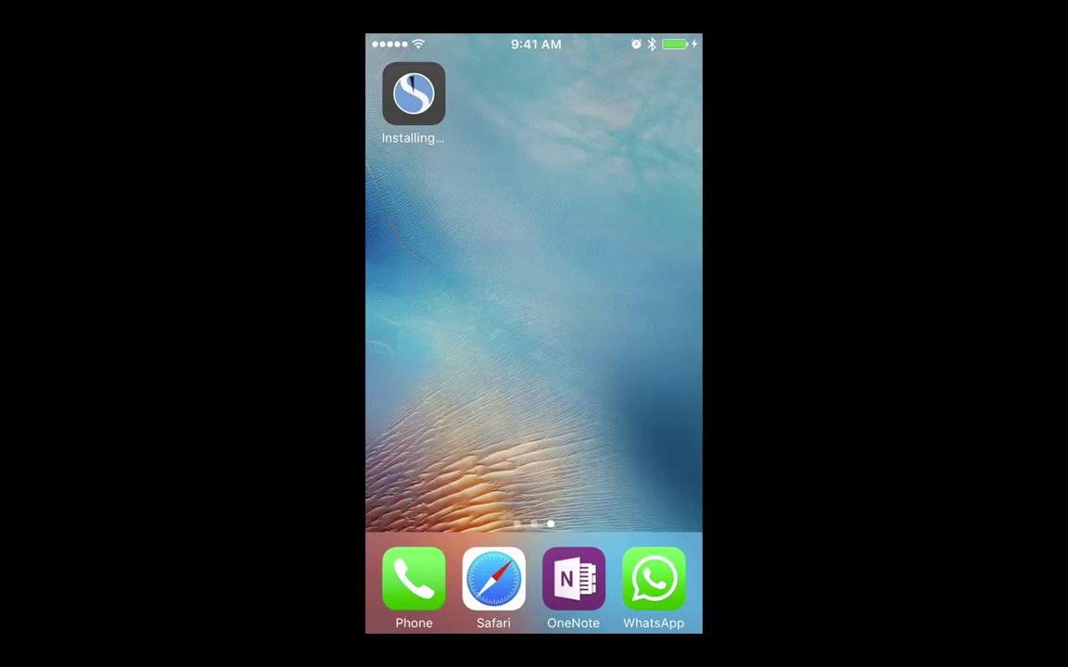
Launch Simplenote on the iPhone and switch from sign-up to the sign-in screen
{"action": "left_click", "coordinate": [413, 93]}
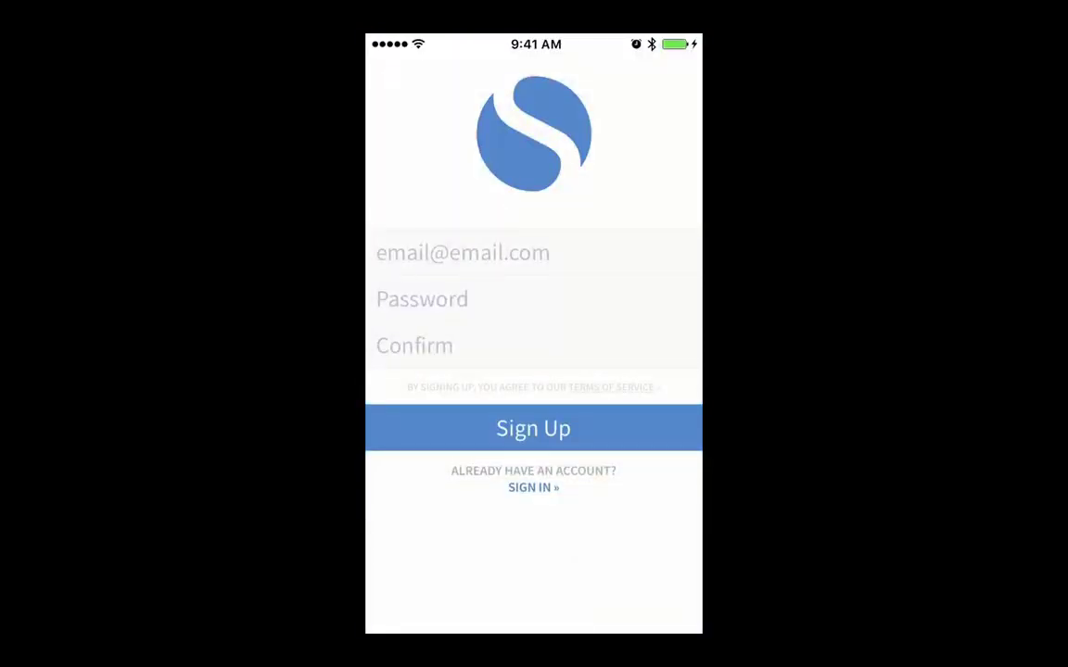
{"action": "left_click", "coordinate": [533, 487]}
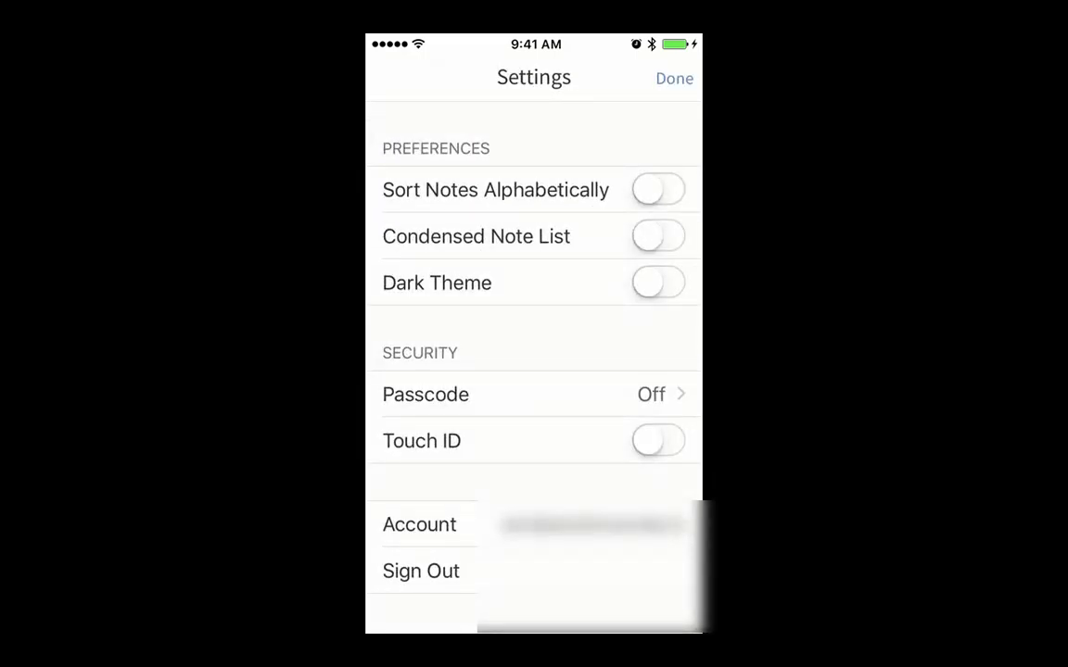
Turn on Dark Theme and Touch ID in Settings, then close settings and the sidebar
{"action": "left_click", "coordinate": [658, 283]}
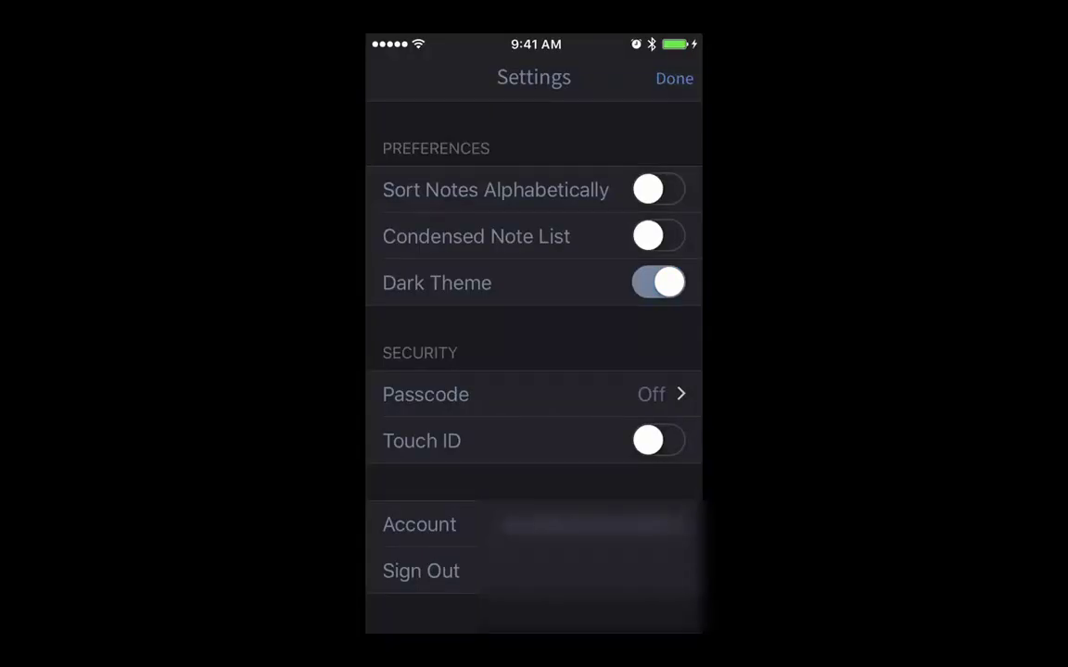
{"action": "left_click", "coordinate": [593, 394]}
{"action": "left_click", "coordinate": [658, 440]}
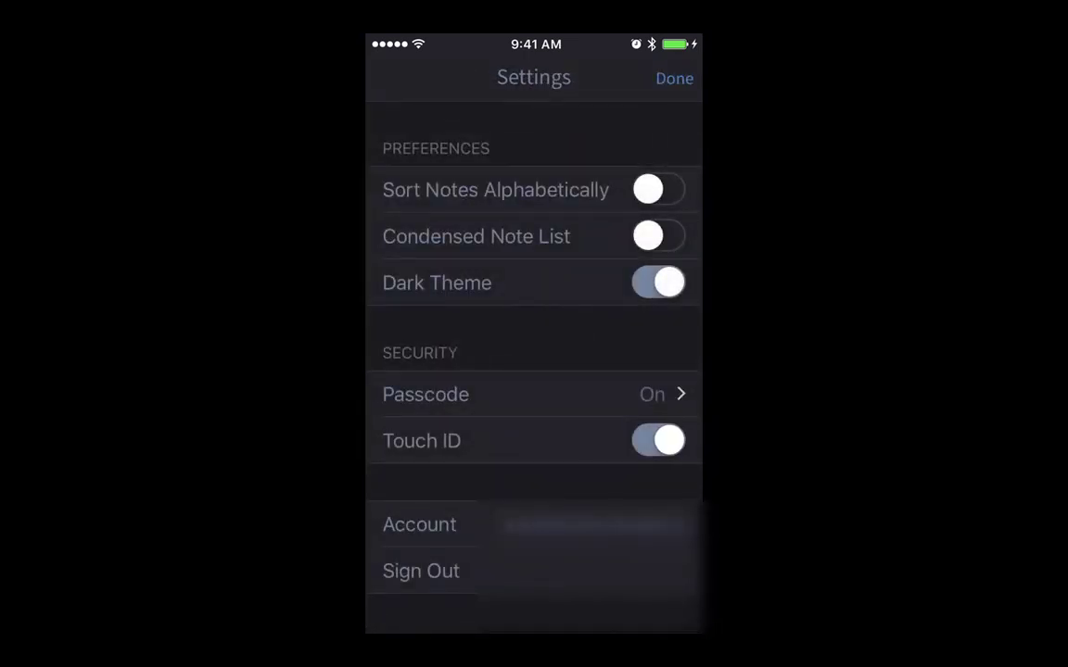
{"action": "left_click", "coordinate": [674, 77]}
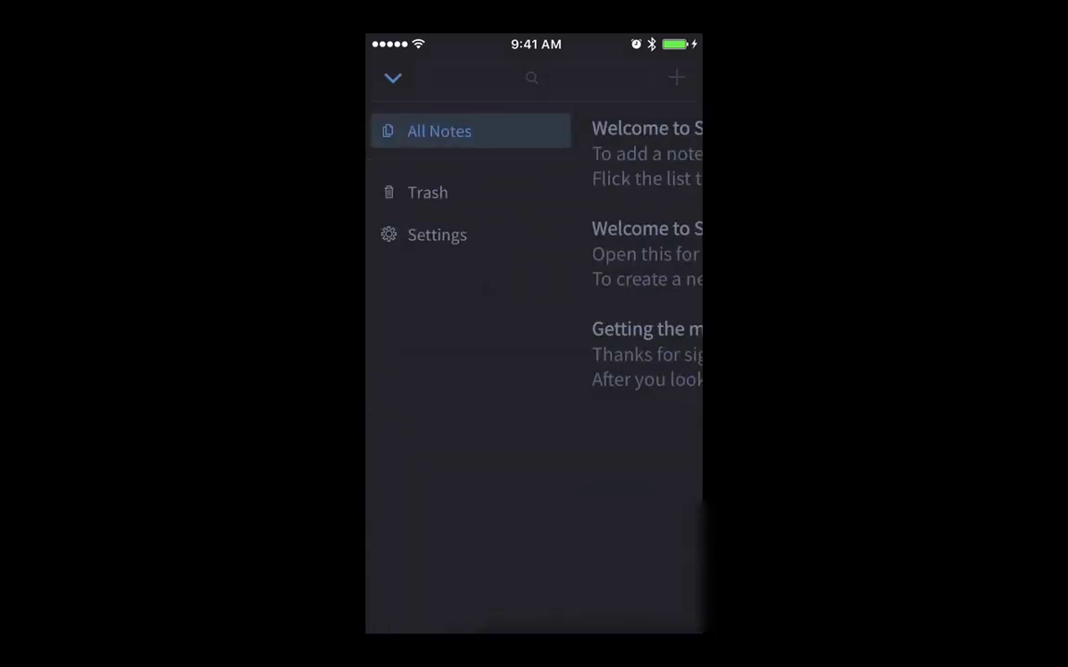
{"action": "left_click", "coordinate": [393, 76]}
Read the iOS, Android and Getting the most out of Simplenote notes, then leave the app
{"action": "left_click", "coordinate": [523, 153]}
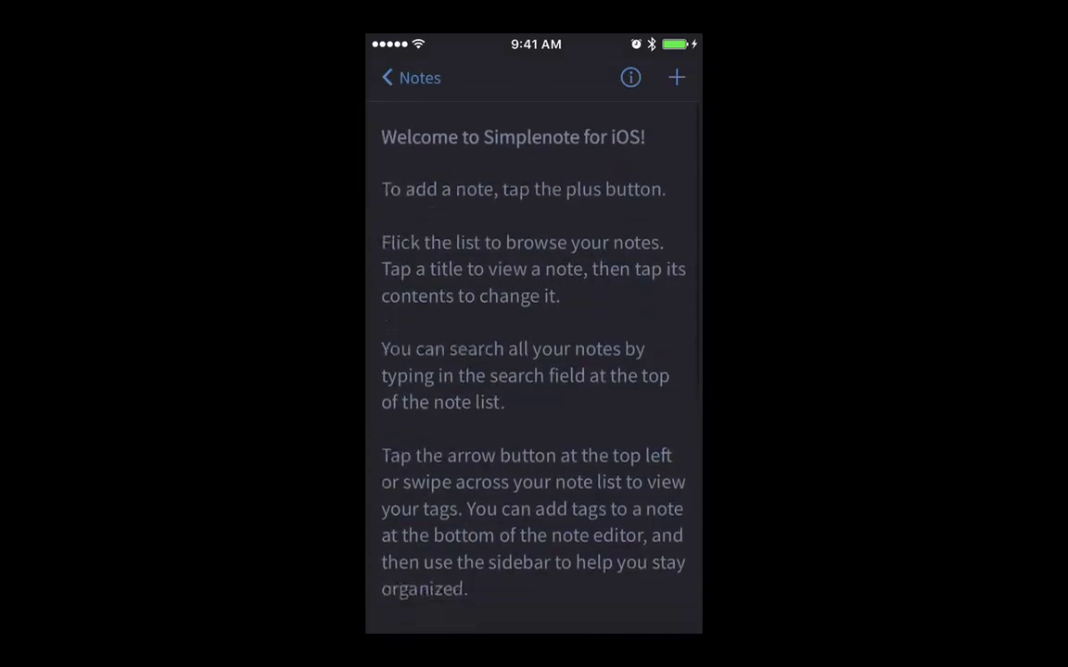
{"action": "left_click", "coordinate": [409, 78]}
{"action": "left_click", "coordinate": [519, 252]}
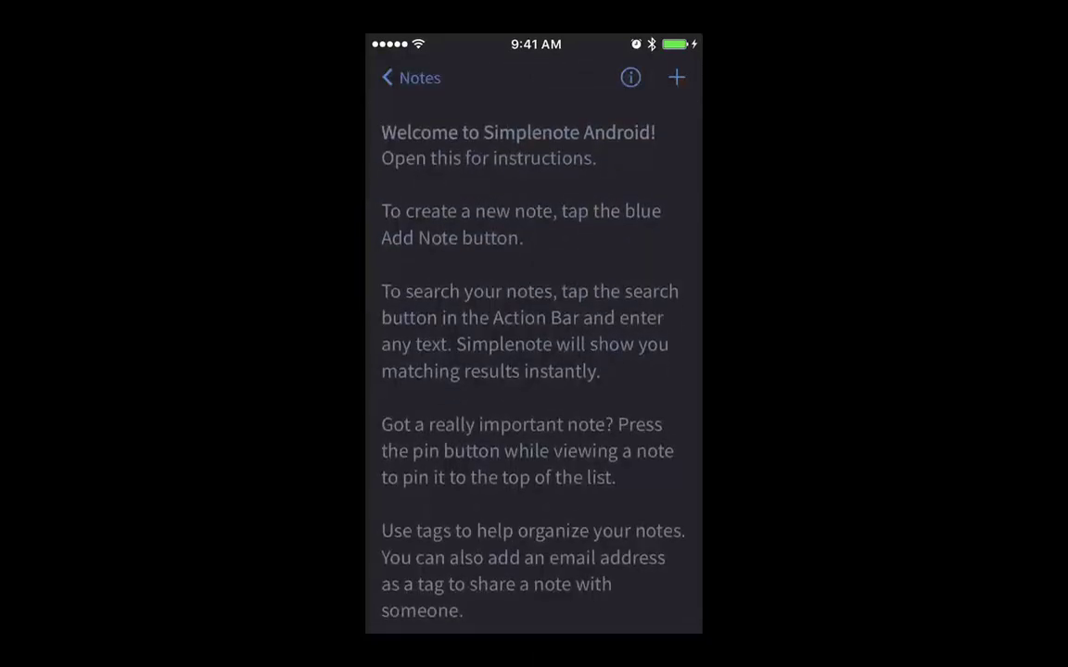
{"action": "left_click", "coordinate": [410, 78]}
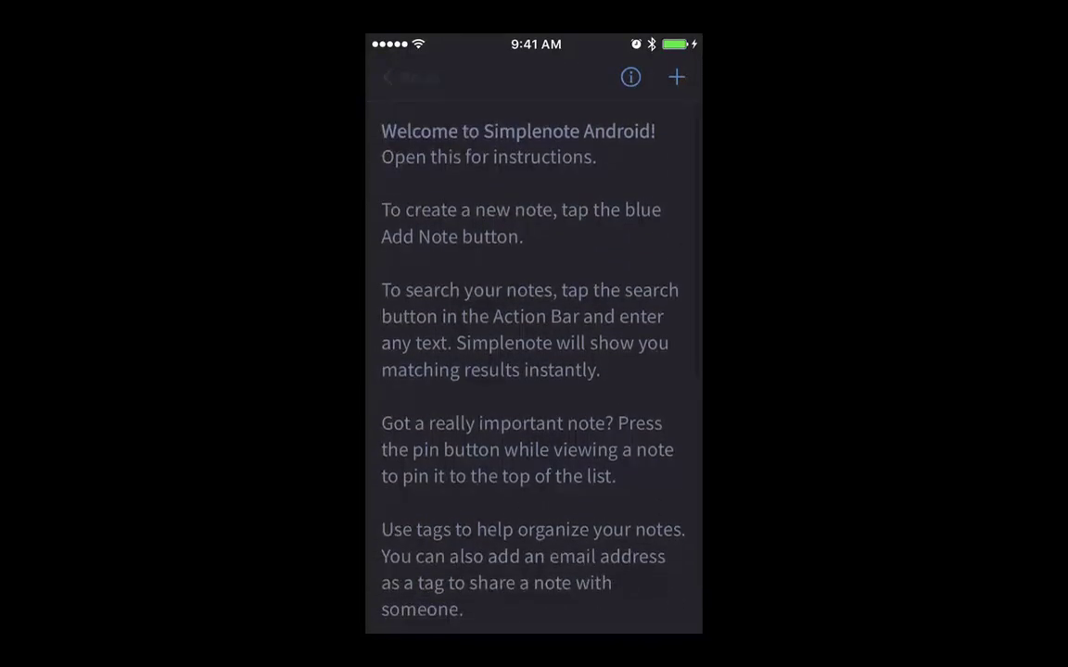
{"action": "left_click", "coordinate": [525, 357]}
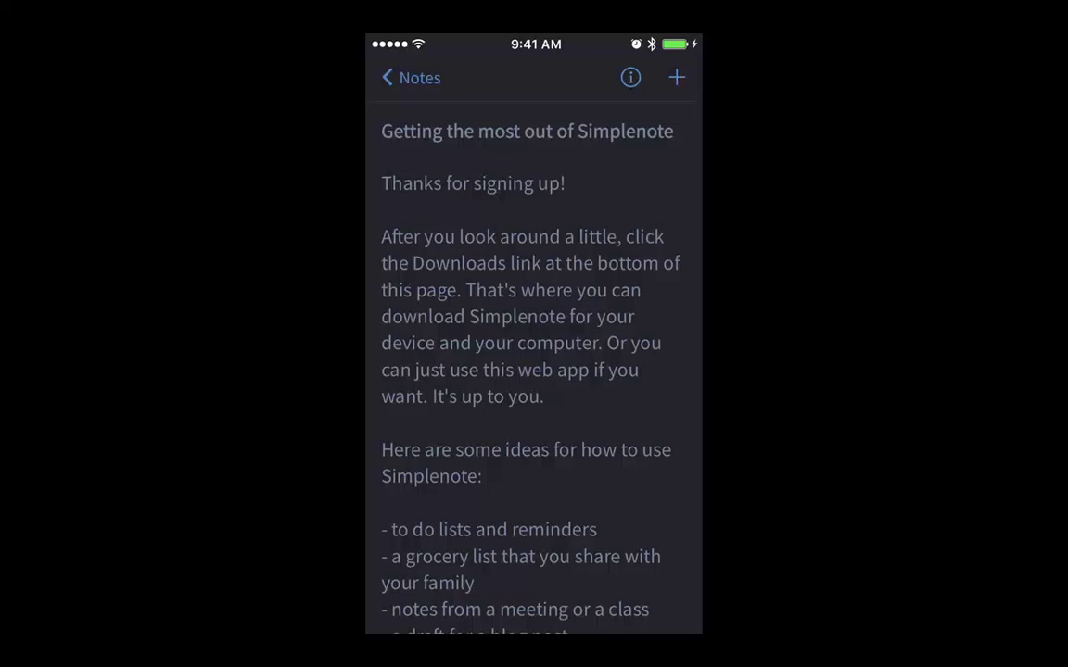
{"action": "scroll", "coordinate": [533, 371], "scroll_direction": "up", "scroll_amount": 2}
{"action": "left_click", "coordinate": [409, 78]}
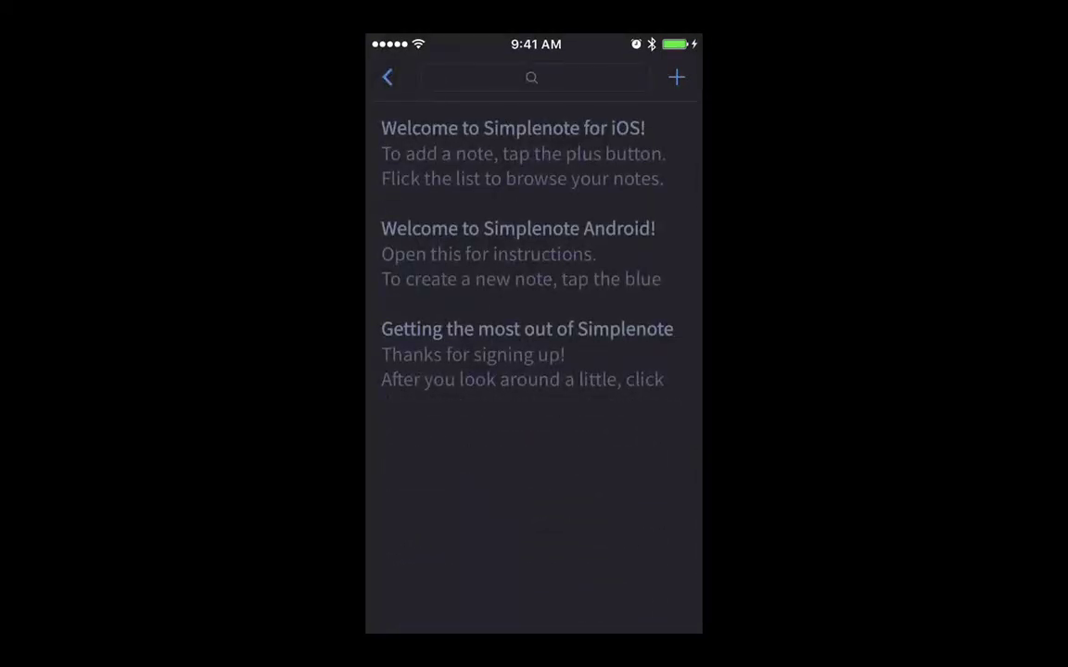
{"action": "key", "text": "super+shift+h"}
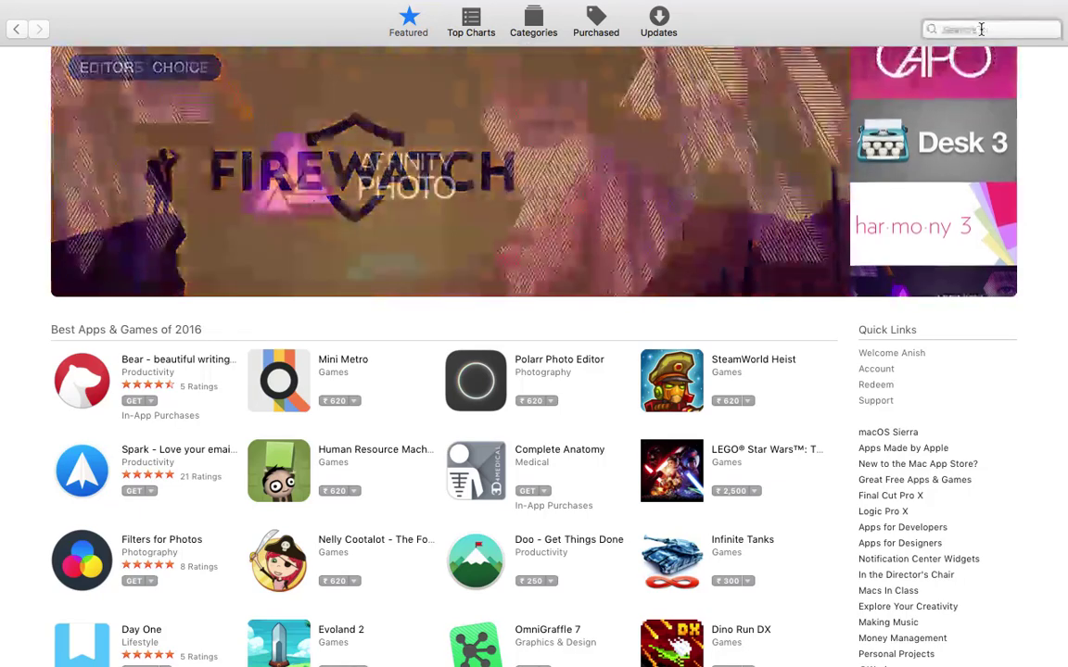
Type 'simplenote' into the Mac App Store search field and run the search
{"action": "left_click", "coordinate": [981, 28]}
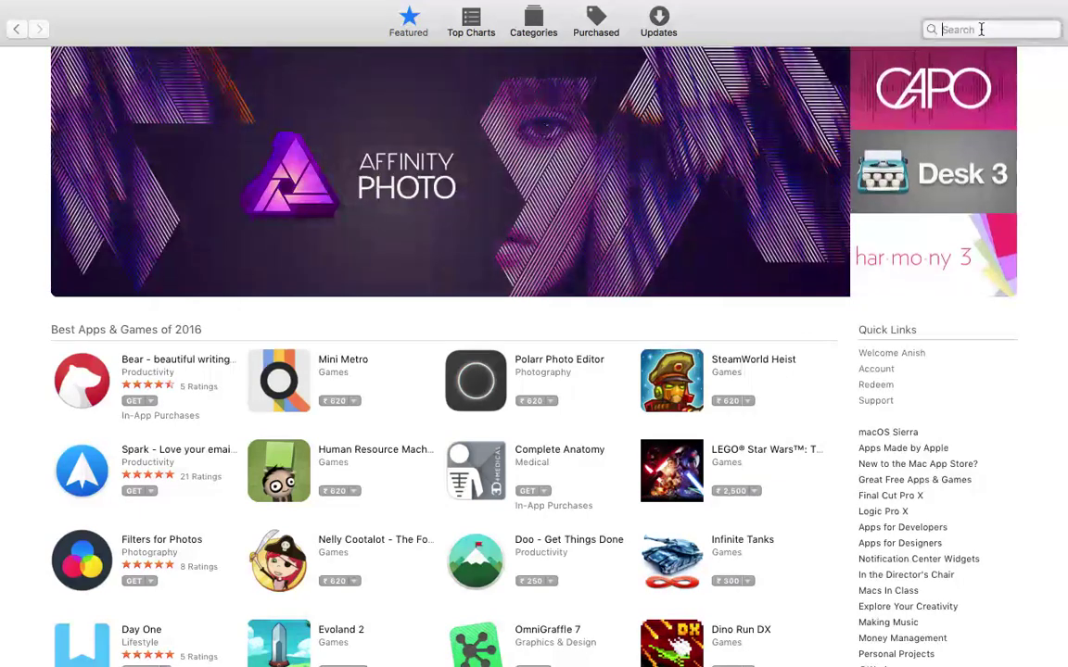
{"action": "type", "text": "simple"}
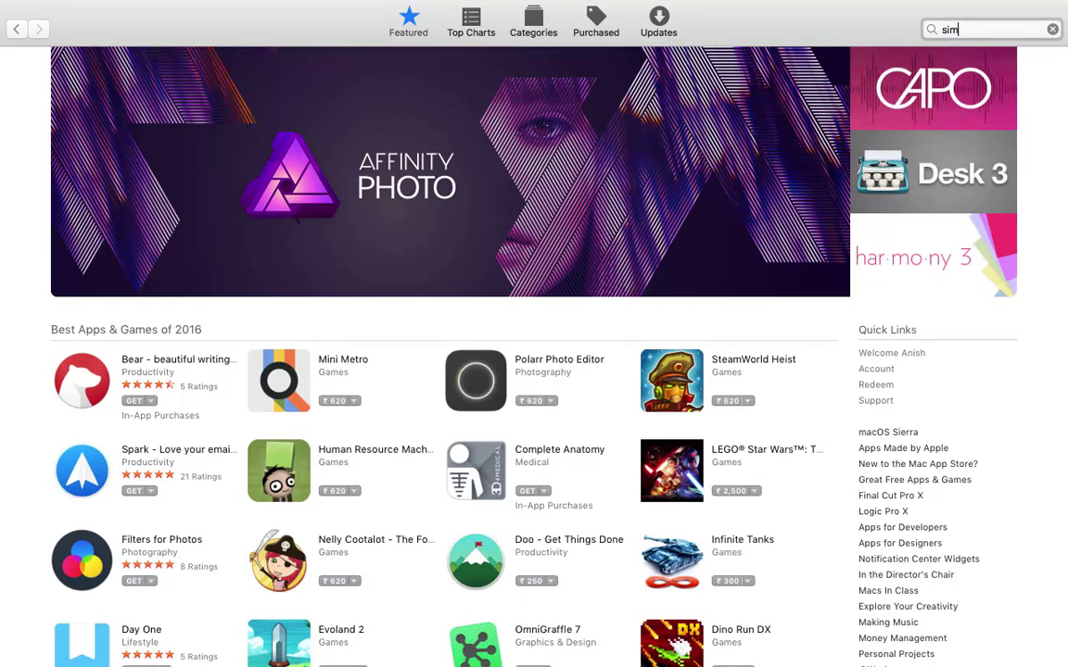
{"action": "type", "text": "note"}
{"action": "key", "text": "Return"}
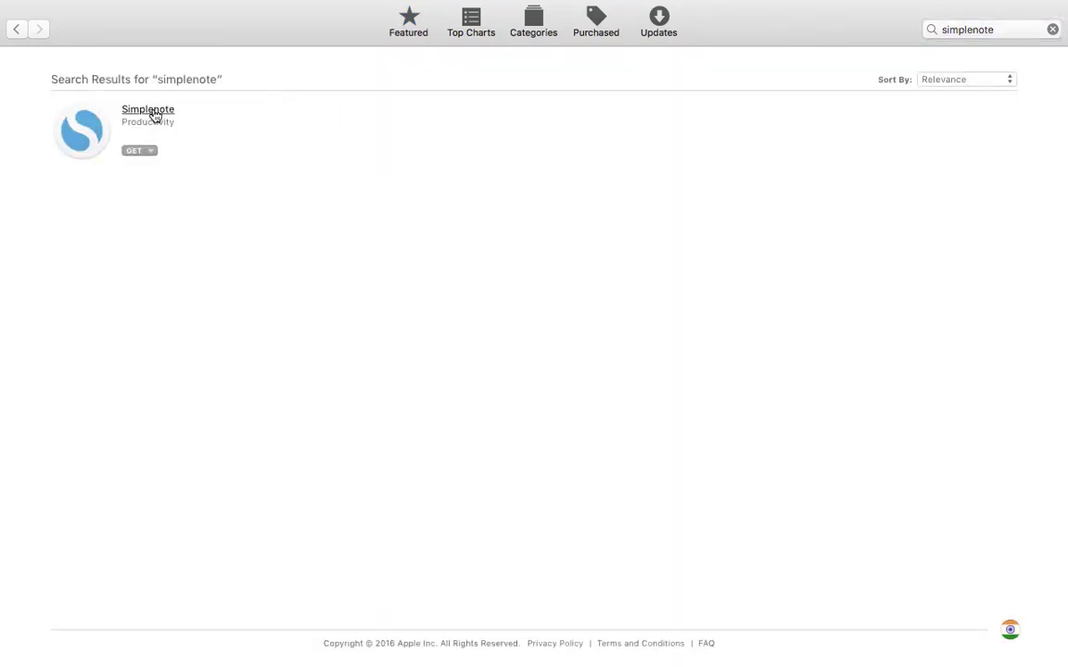
Install the free Simplenote app from its Mac App Store page
{"action": "left_click", "coordinate": [153, 115]}
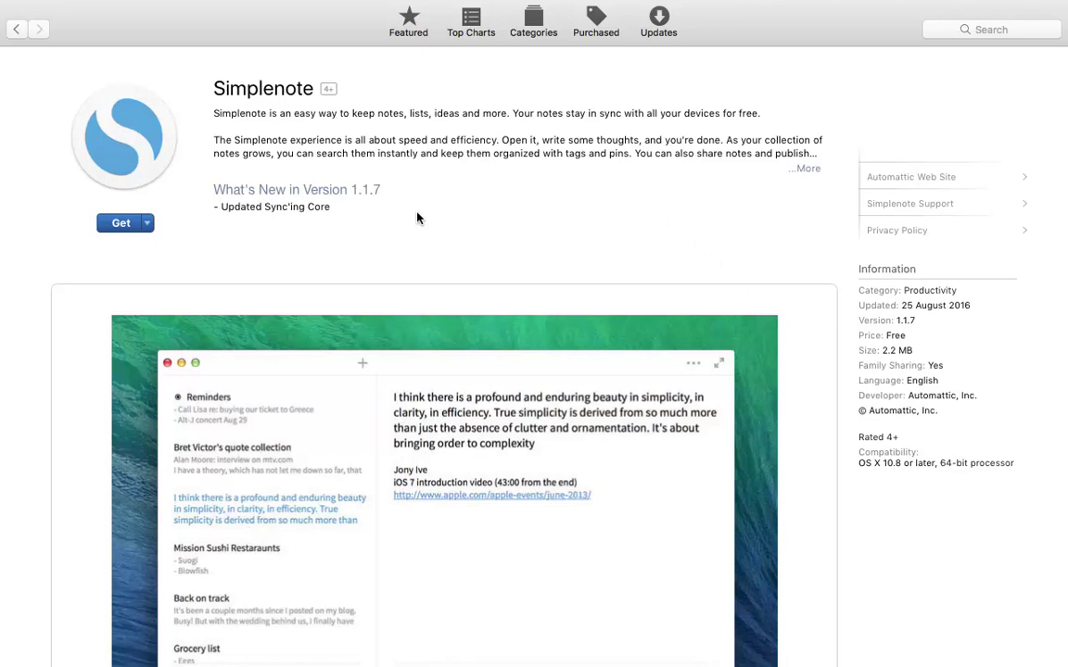
{"action": "left_click", "coordinate": [122, 223]}
{"action": "left_click", "coordinate": [122, 223]}
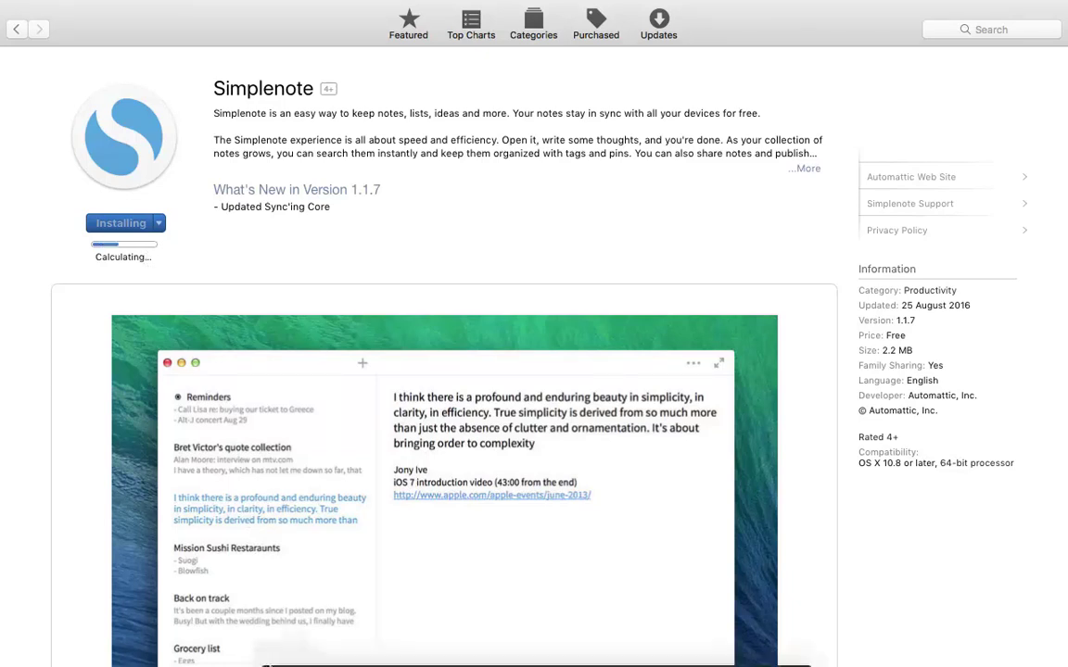
{"action": "mouse_move", "coordinate": [332, 660]}
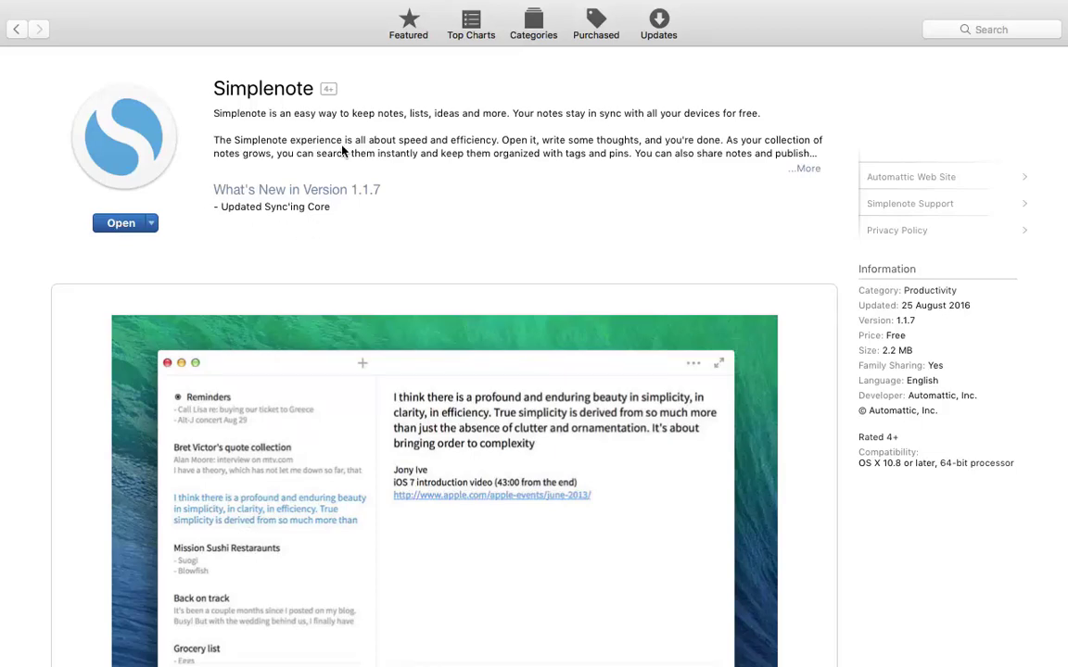
Quit the App Store and launch Simplenote from Spotlight by searching 'sim'
{"action": "key", "text": "super+q"}
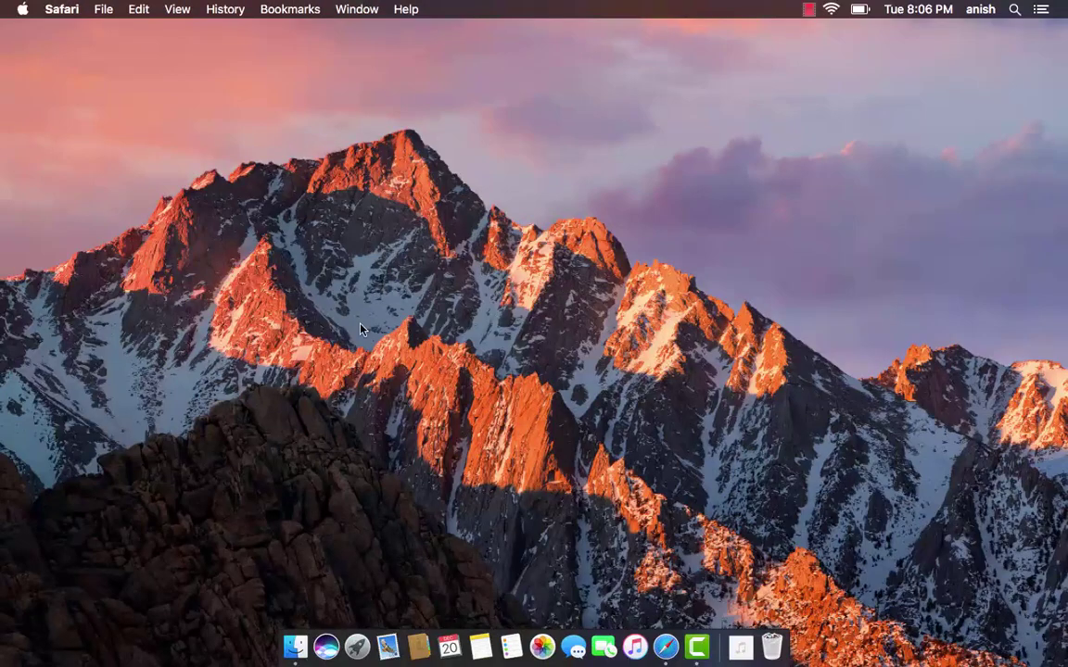
{"action": "key", "text": "super+space"}
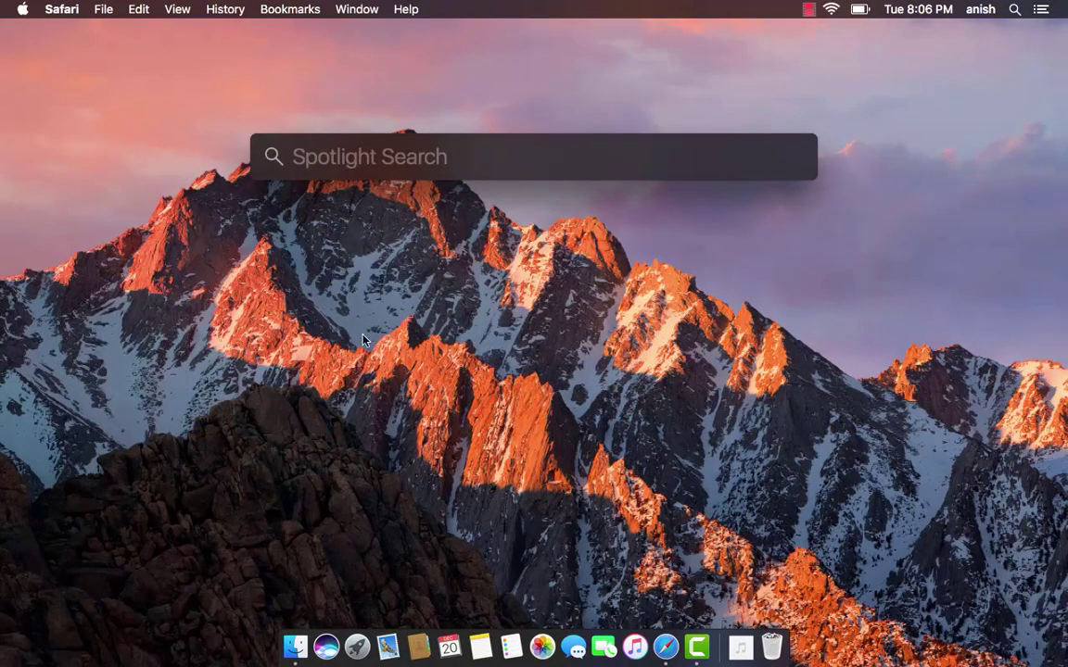
{"action": "key", "text": "Escape"}
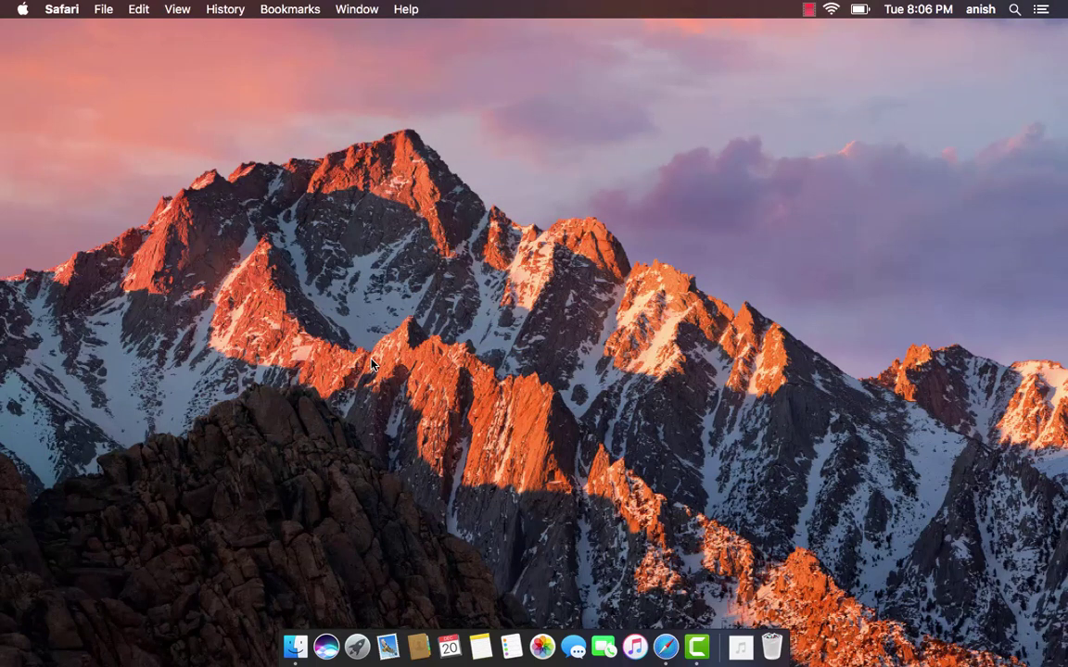
{"action": "key", "text": "super+space"}
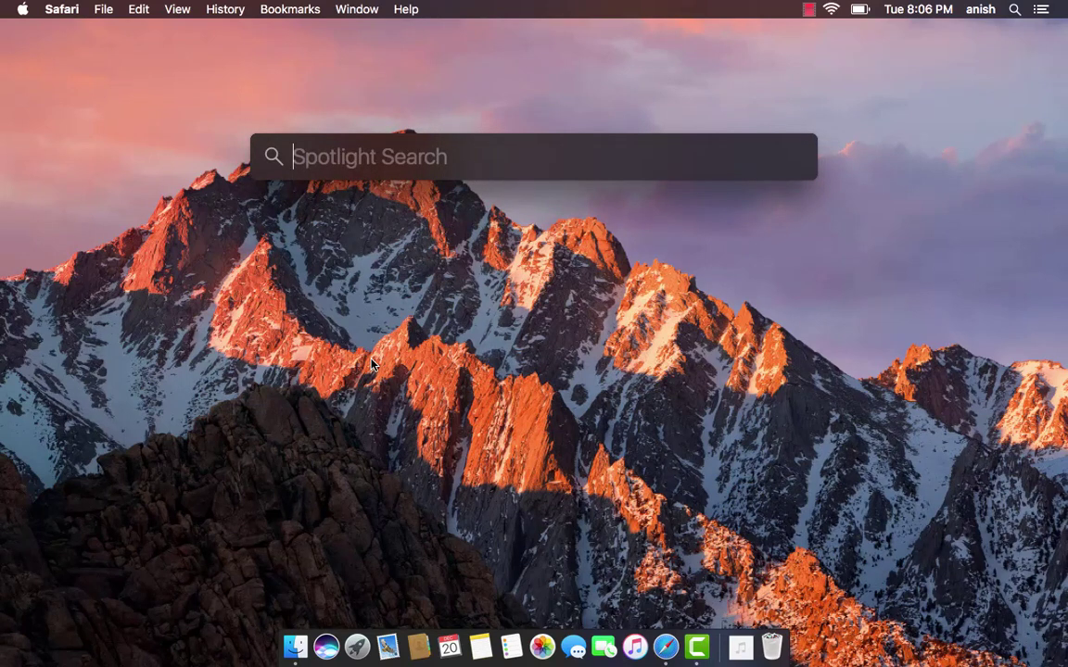
{"action": "type", "text": "sim"}
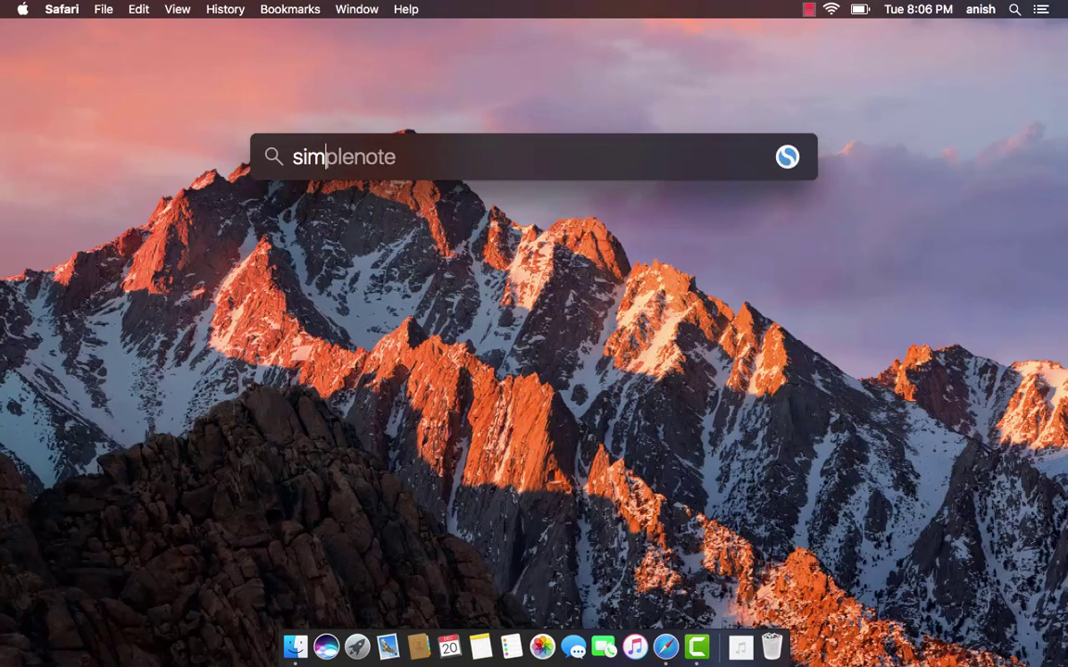
{"action": "key", "text": "Return"}
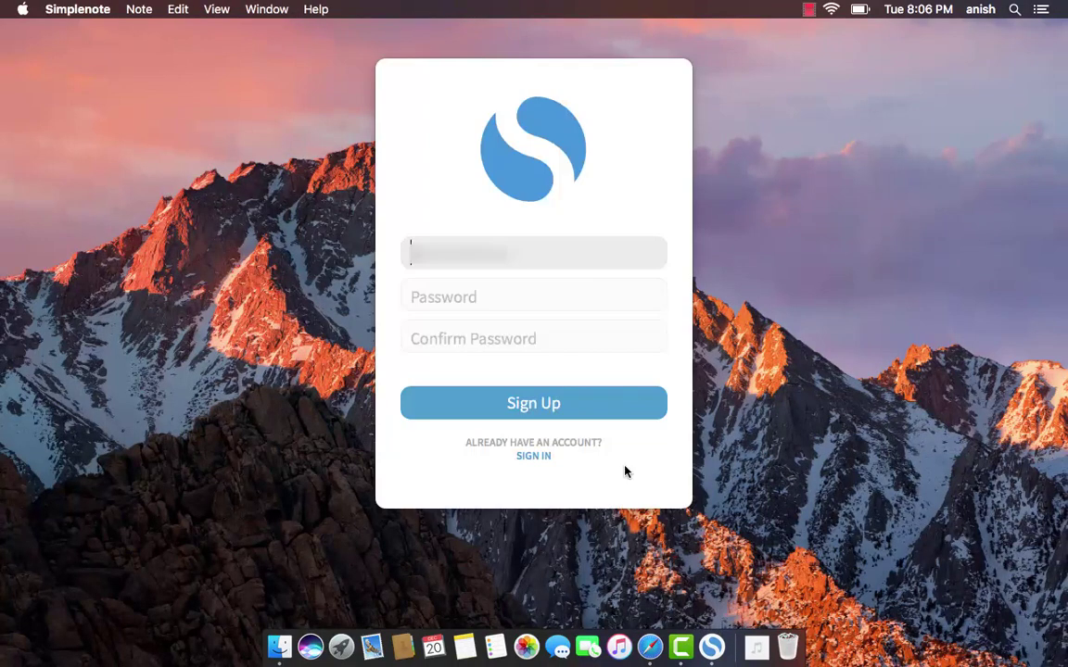
Sign in to Simplenote on the Mac with the account e-mail and password
{"action": "left_click", "coordinate": [534, 456]}
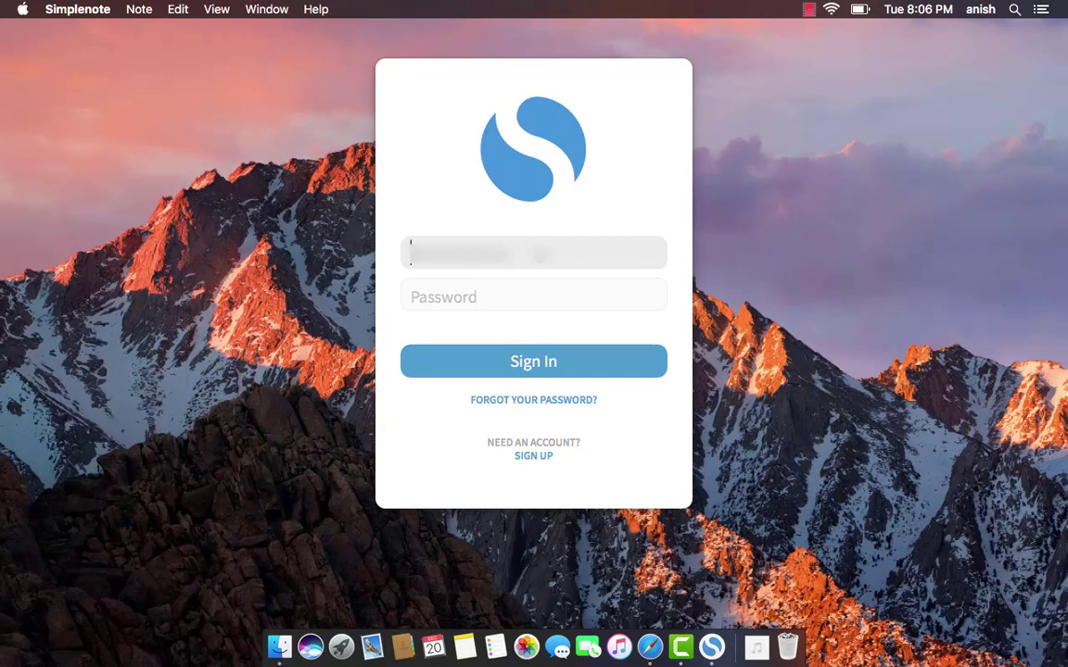
{"action": "left_click", "coordinate": [459, 252]}
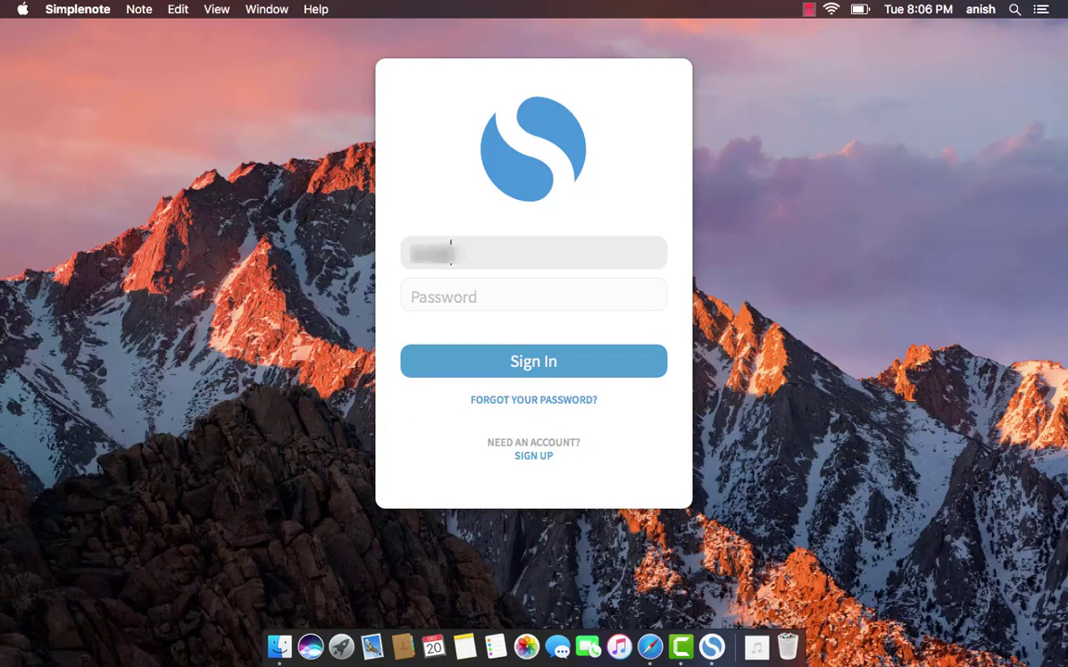
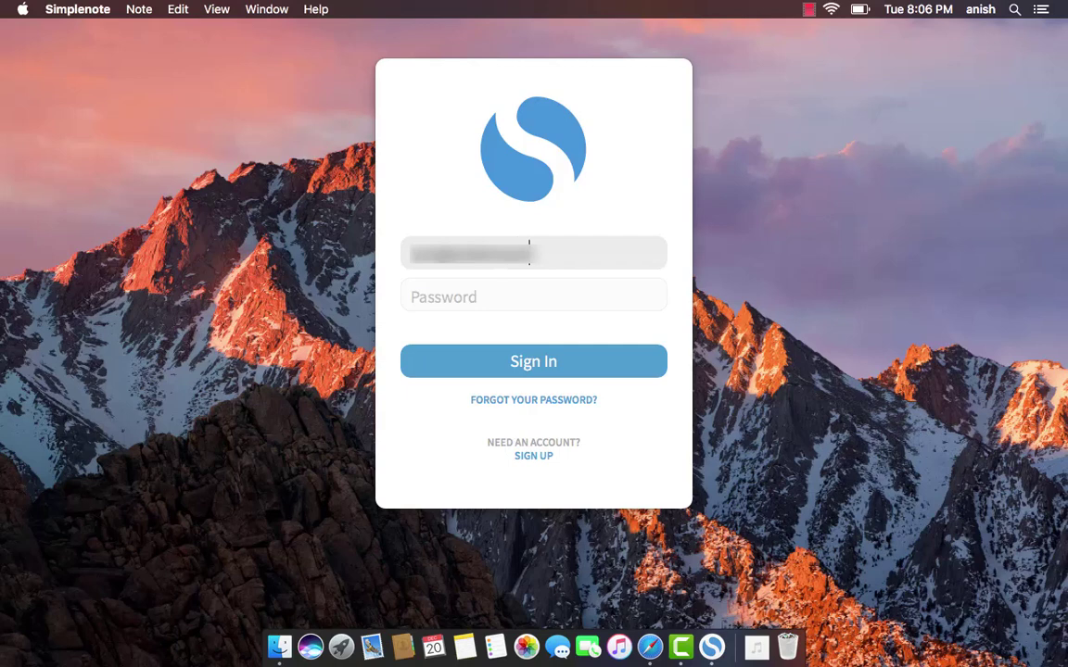
{"action": "key", "text": "Tab"}
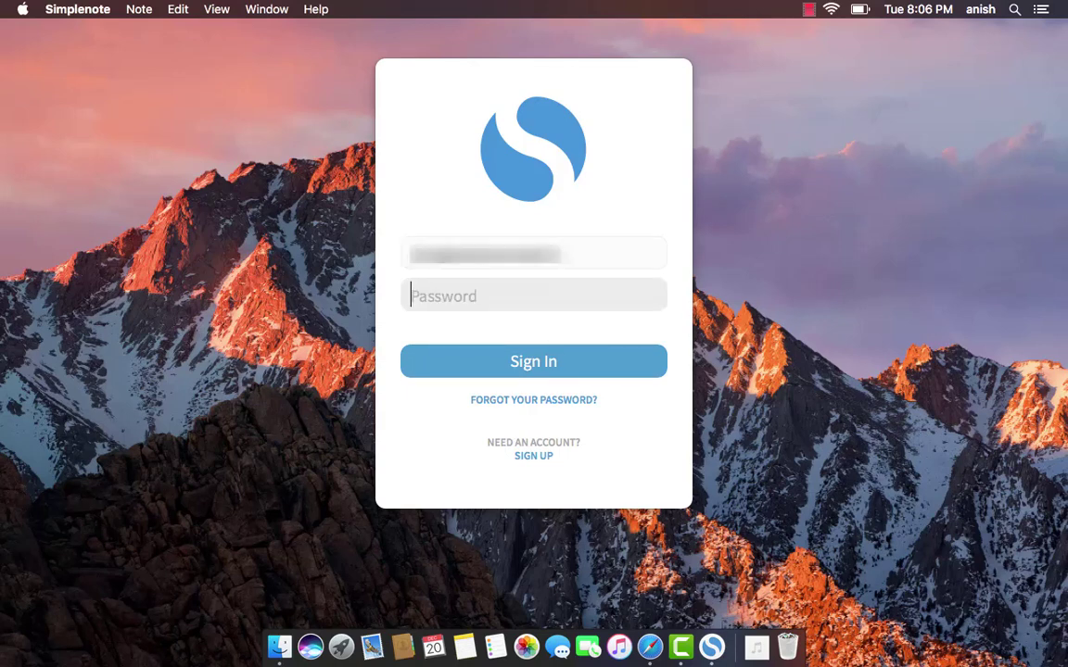
{"action": "type", "text": "••••••••••"}
{"action": "left_click", "coordinate": [558, 363]}
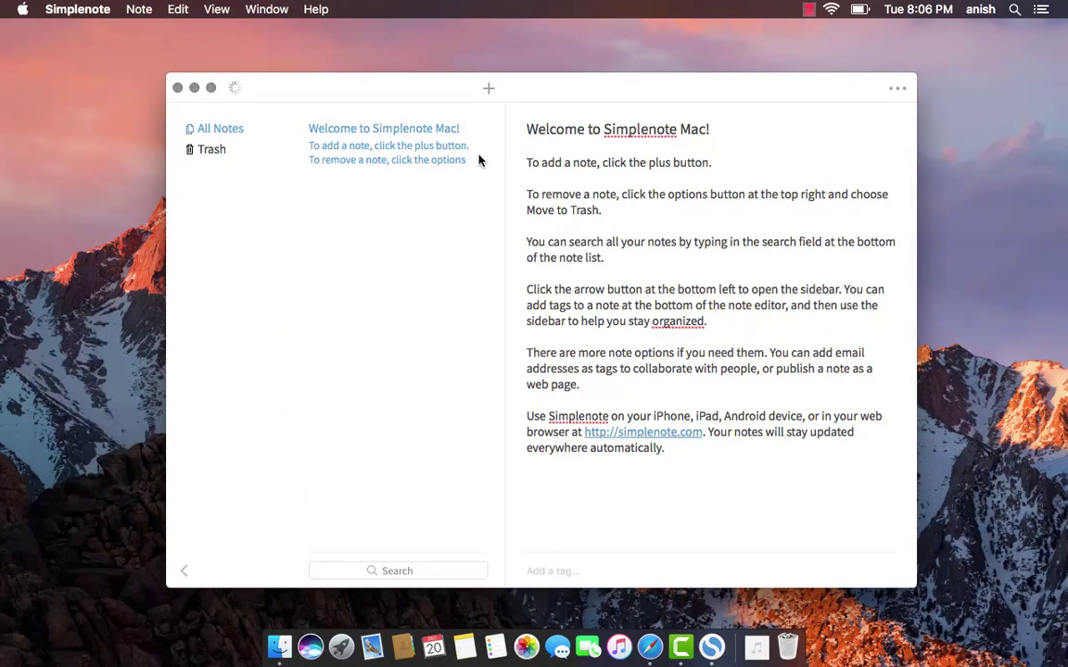
Browse the View, Edit and Simplenote menus to reveal View > Theme's Light and Dark options
{"action": "left_click", "coordinate": [91, 10]}
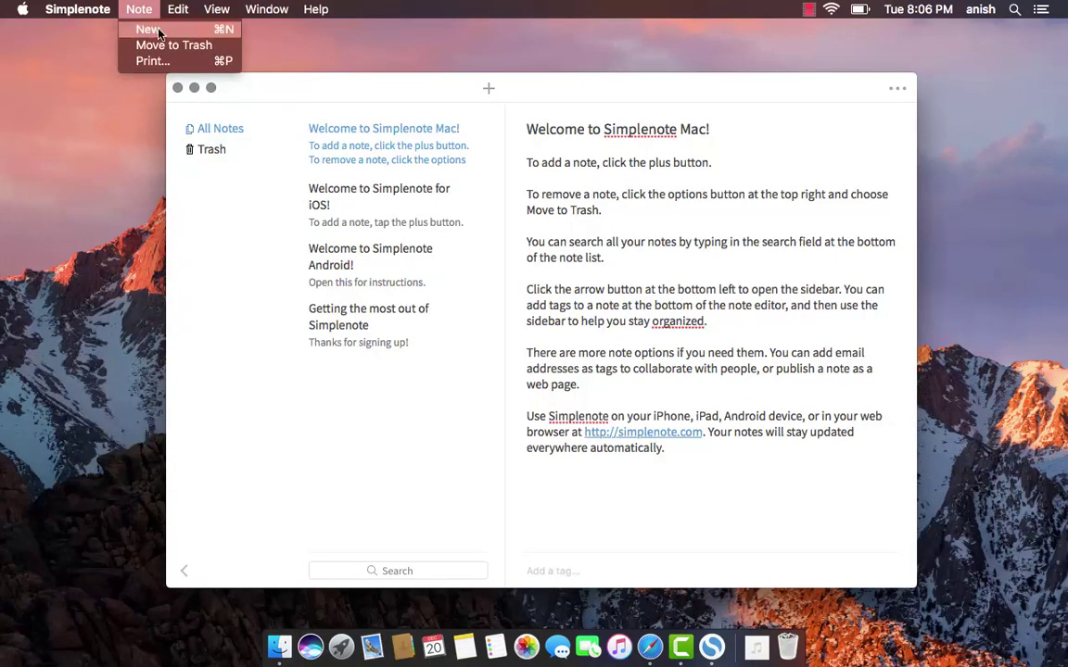
{"action": "mouse_move", "coordinate": [181, 8]}
{"action": "mouse_move", "coordinate": [264, 7]}
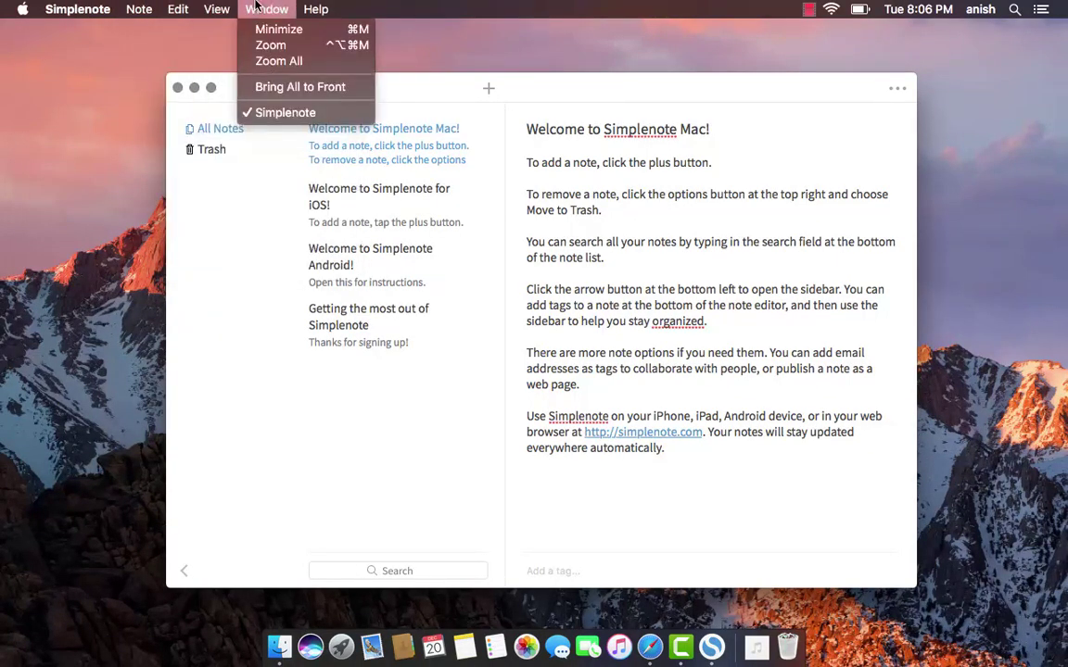
{"action": "mouse_move", "coordinate": [215, 9]}
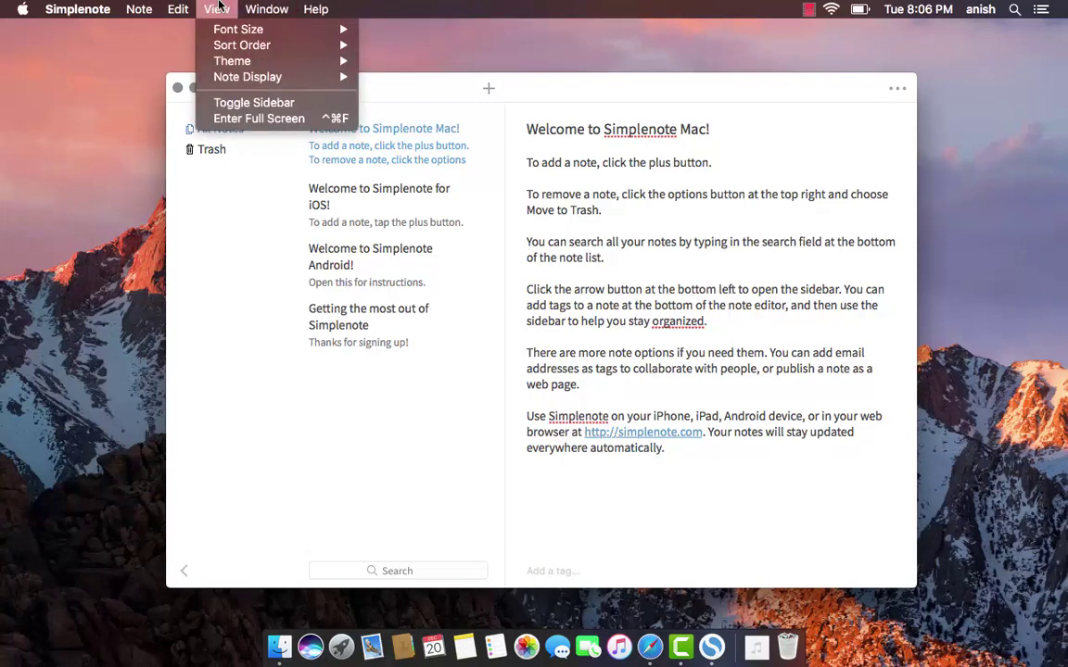
{"action": "mouse_move", "coordinate": [233, 77]}
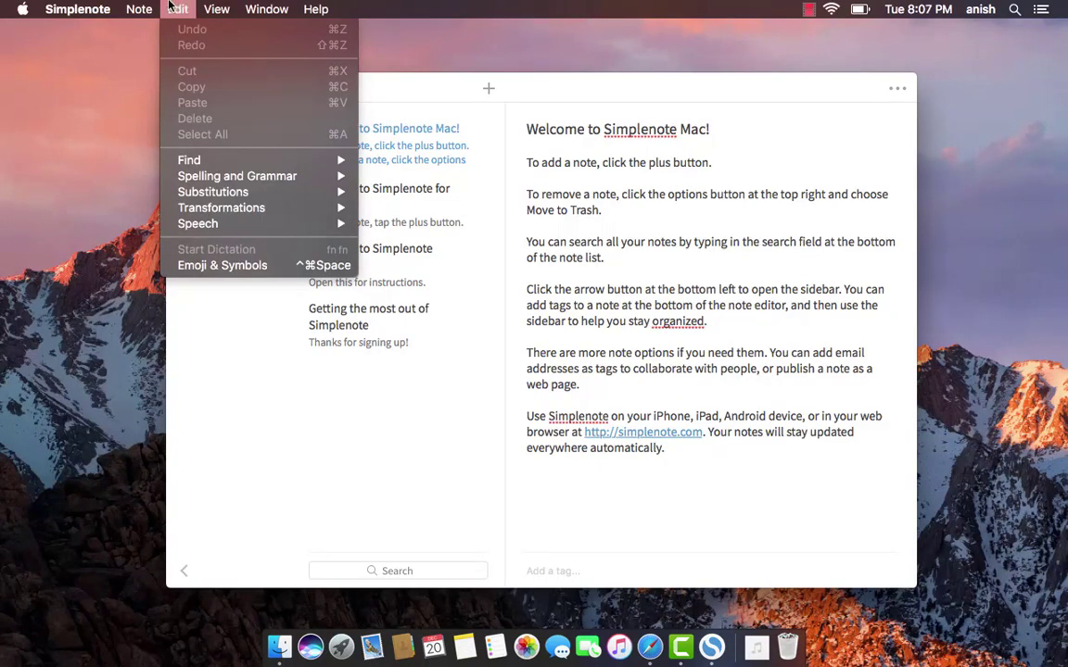
{"action": "mouse_move", "coordinate": [148, 5]}
{"action": "mouse_move", "coordinate": [88, 8]}
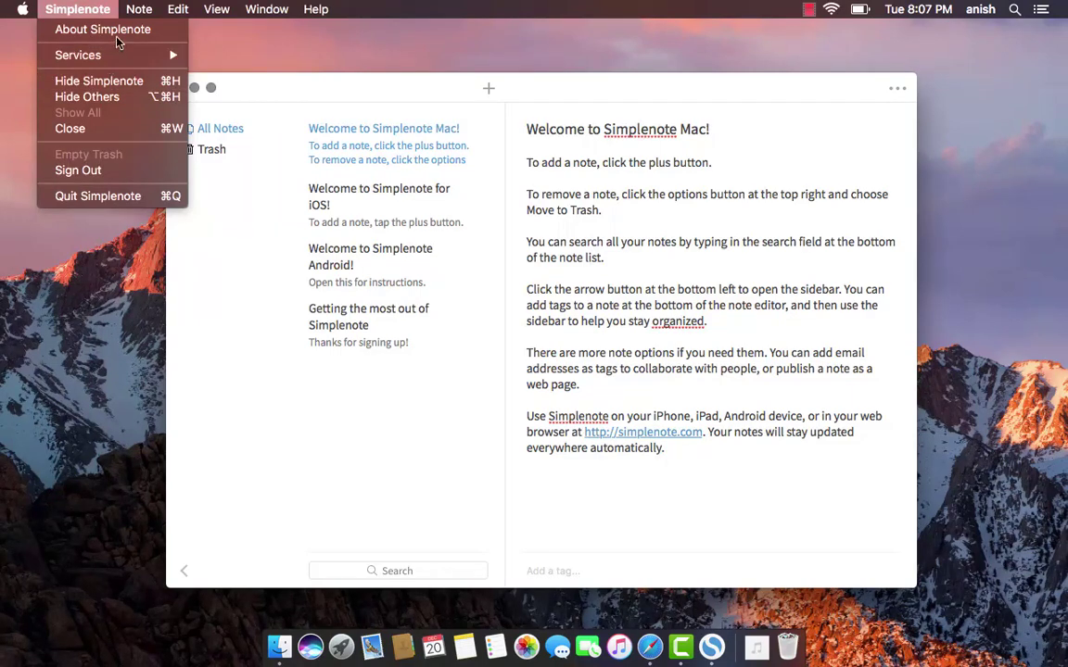
{"action": "mouse_move", "coordinate": [117, 62]}
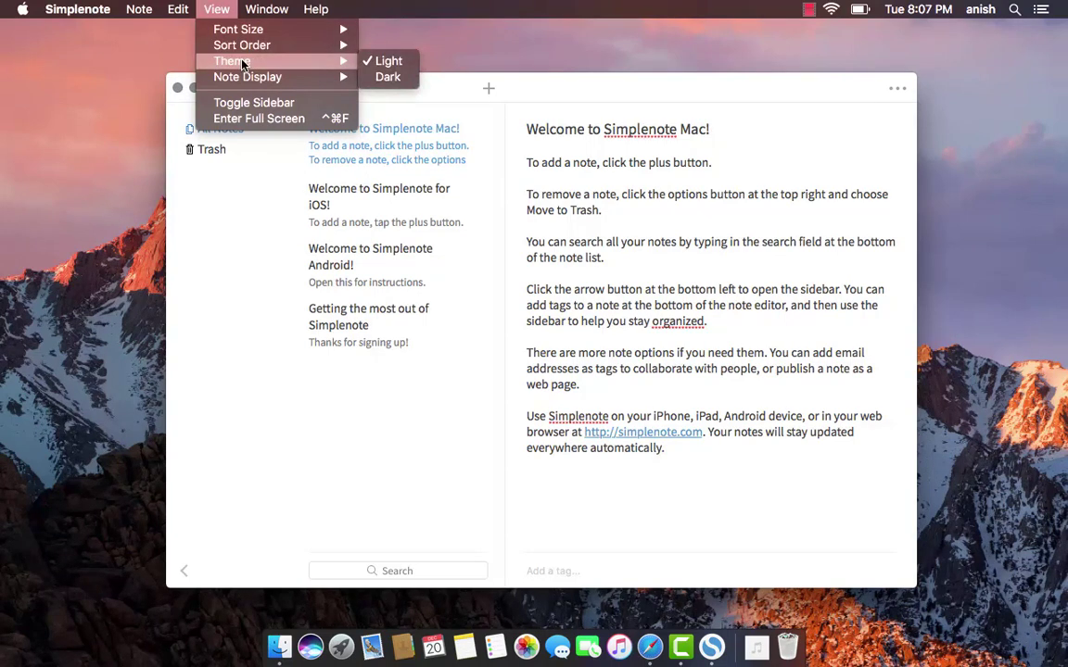
Apply the Dark theme, then view the iOS, Android and 'Getting the most out of Simplenote' notes
{"action": "left_click", "coordinate": [389, 79]}
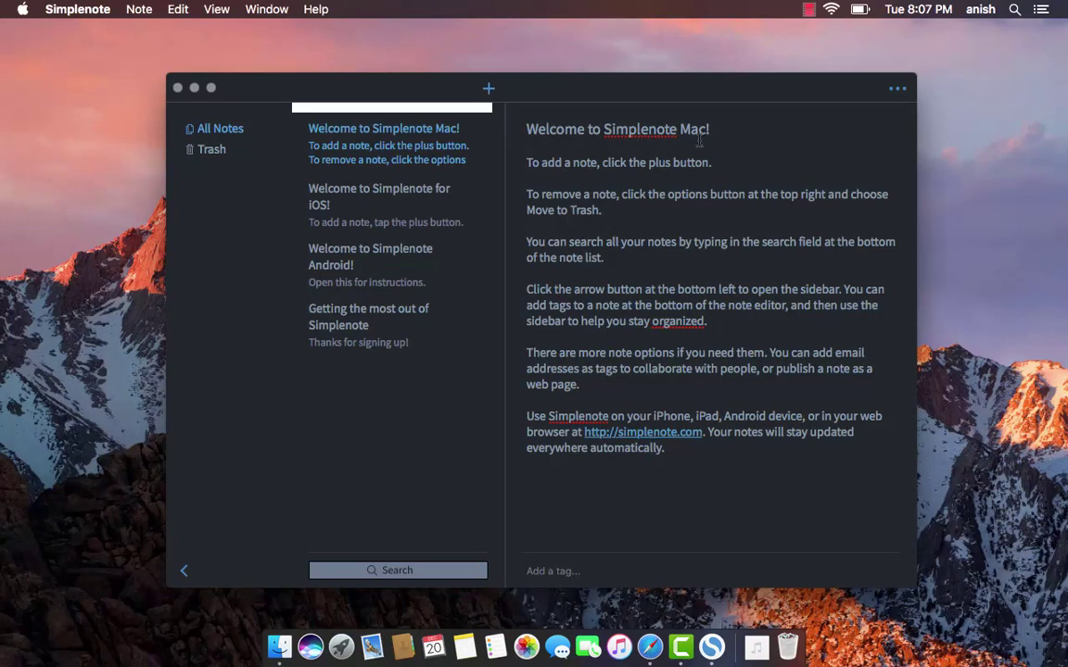
{"action": "left_click", "coordinate": [431, 190]}
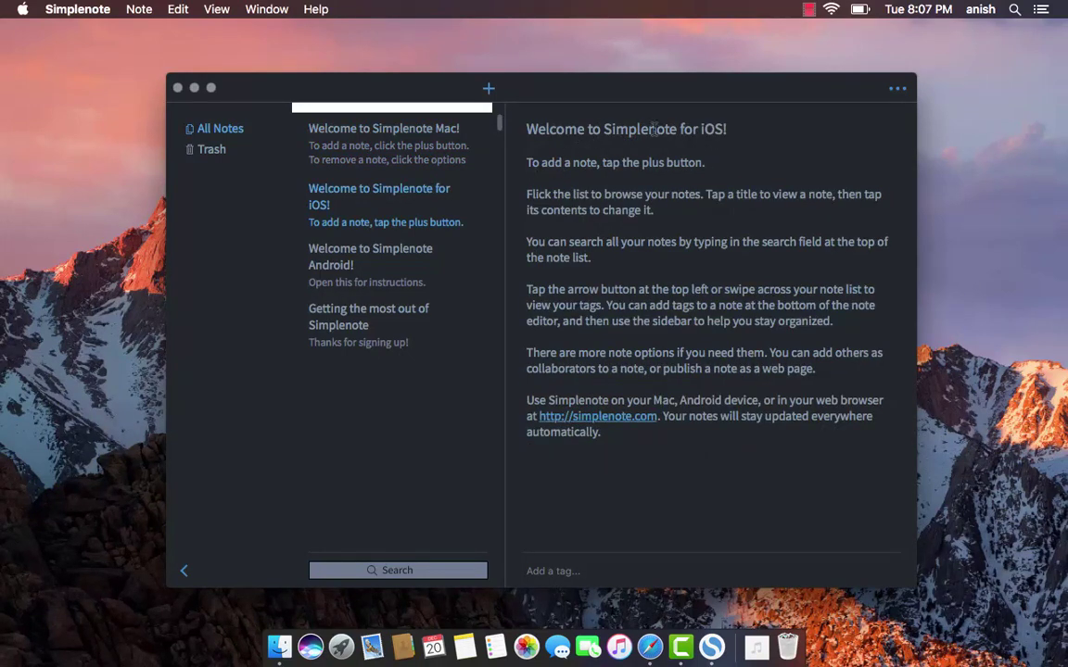
{"action": "left_click", "coordinate": [385, 276]}
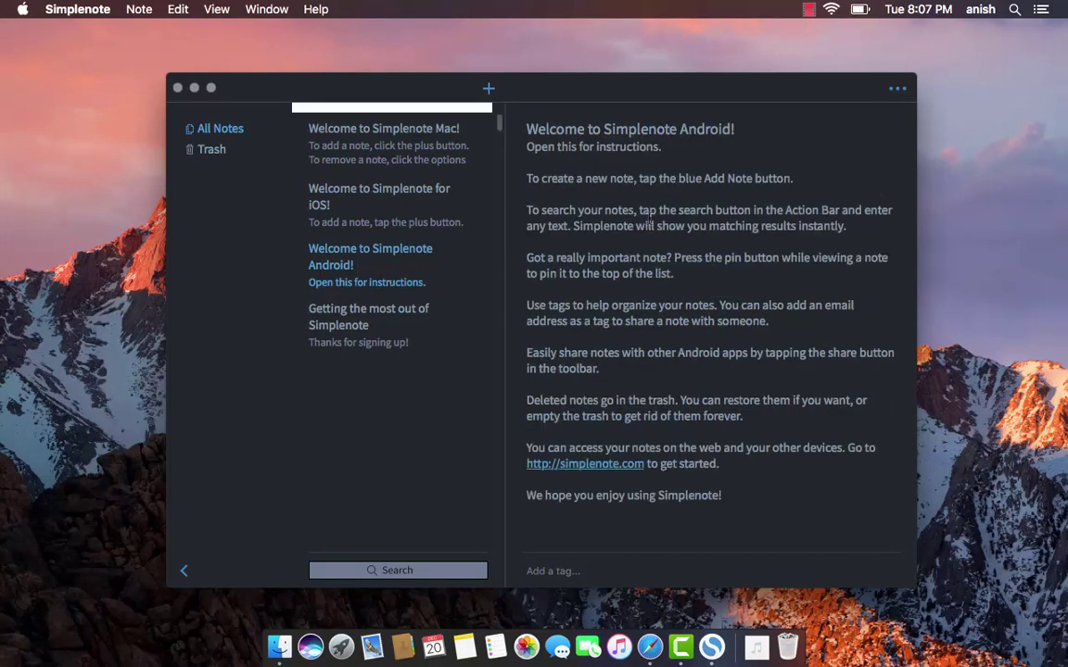
{"action": "left_click", "coordinate": [380, 346]}
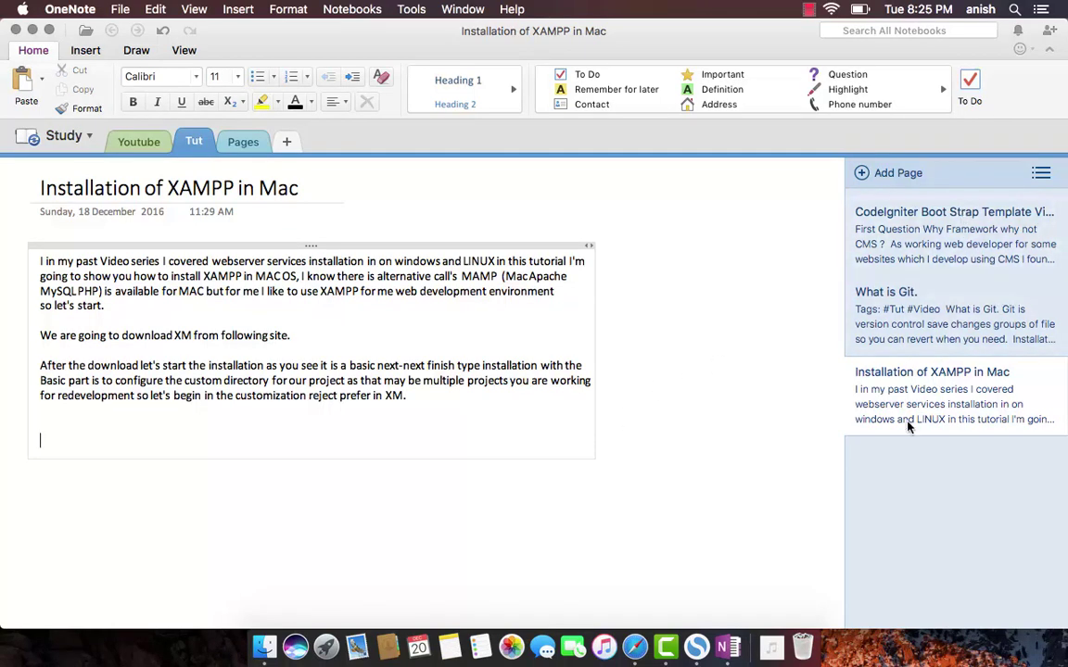
Browse the What is Git., CodeIgniter and XAMPP pages in OneNote, then return to Simplenote's space
{"action": "left_click", "coordinate": [905, 324]}
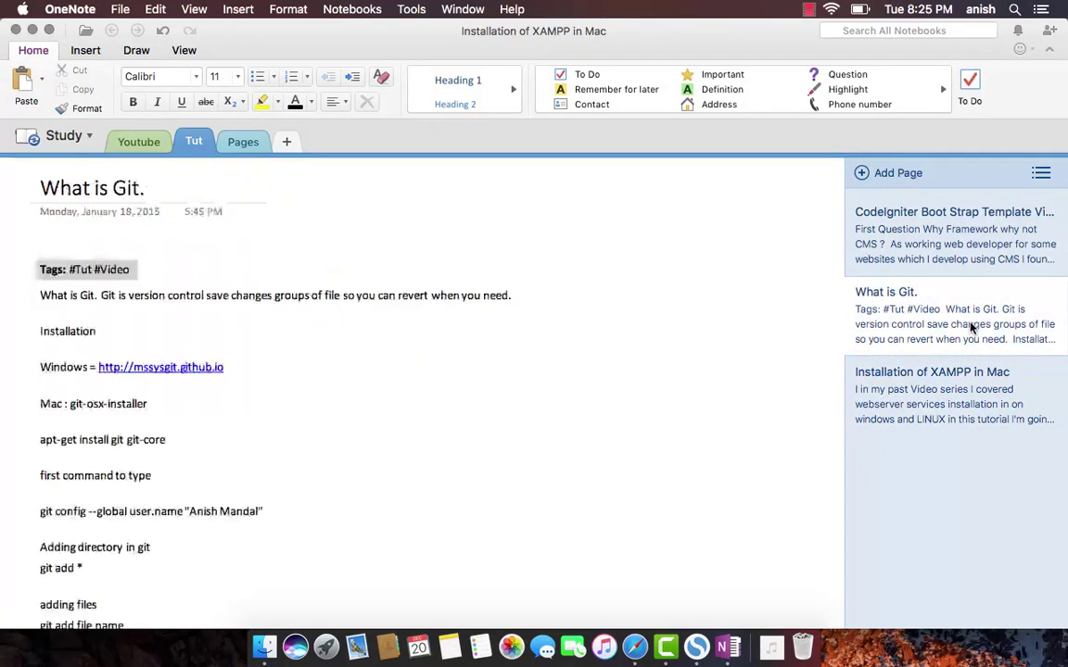
{"action": "left_click", "coordinate": [990, 218]}
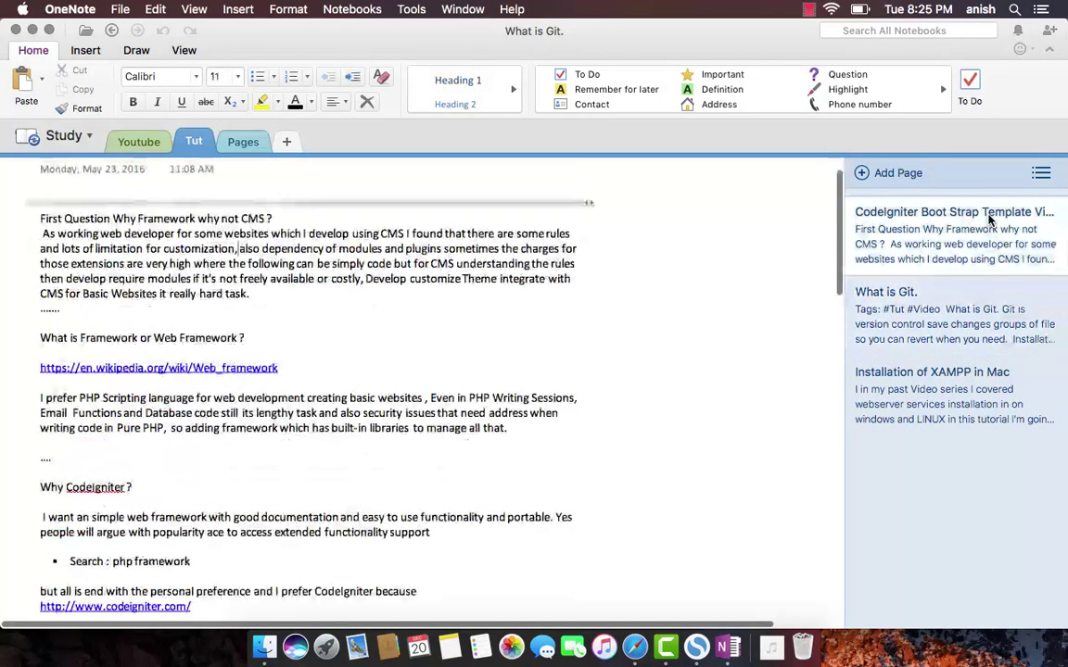
{"action": "left_click", "coordinate": [965, 406]}
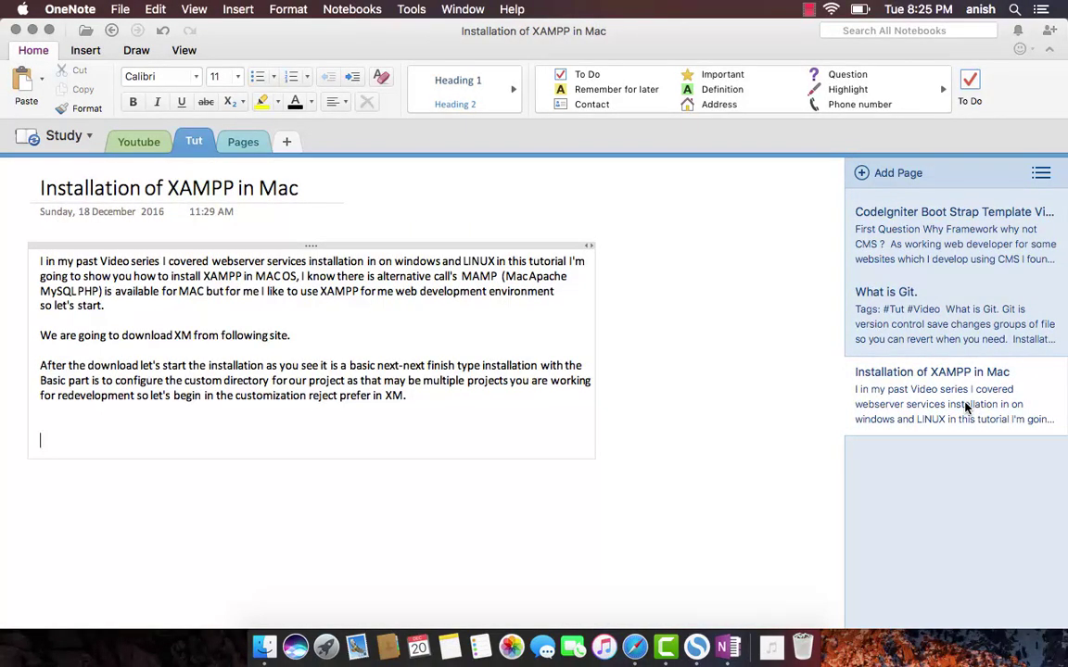
{"action": "key", "text": "ctrl+Right"}
{"action": "key", "text": "ctrl+Right"}
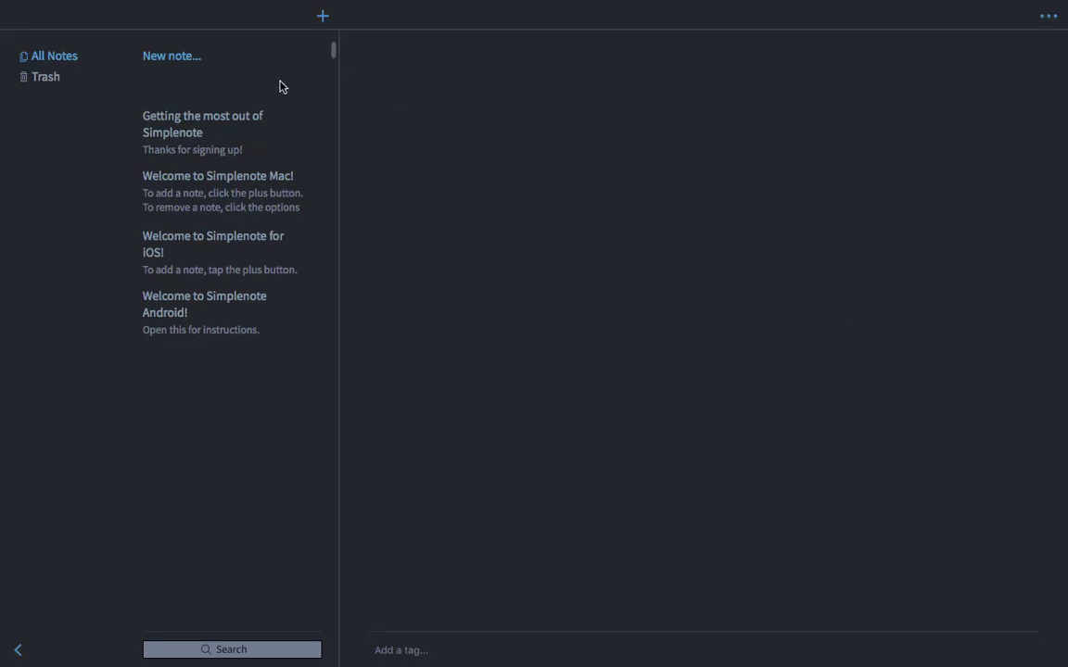
Add a new note and dictate its title 'Welcome to simple notes'
{"action": "left_click", "coordinate": [323, 18]}
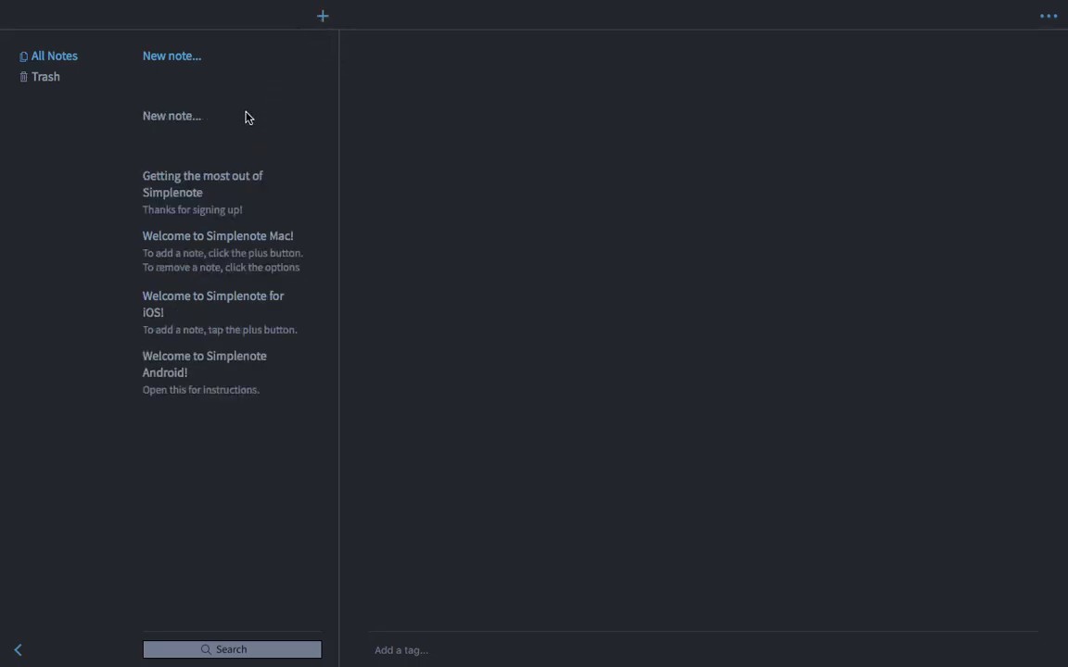
{"action": "left_click", "coordinate": [181, 148]}
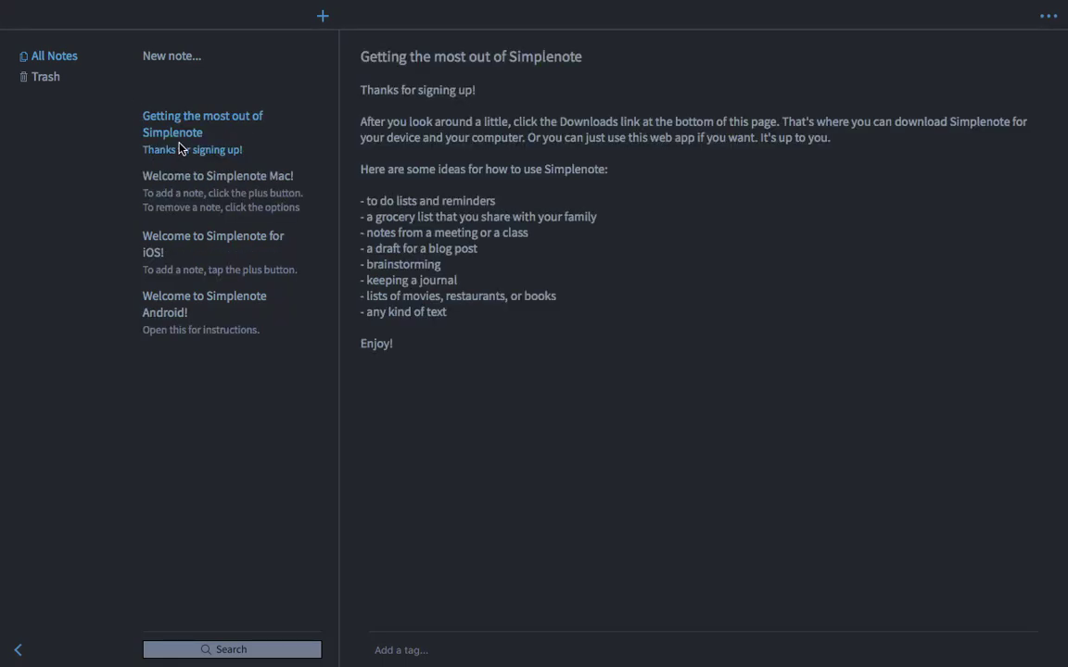
{"action": "left_click", "coordinate": [204, 91]}
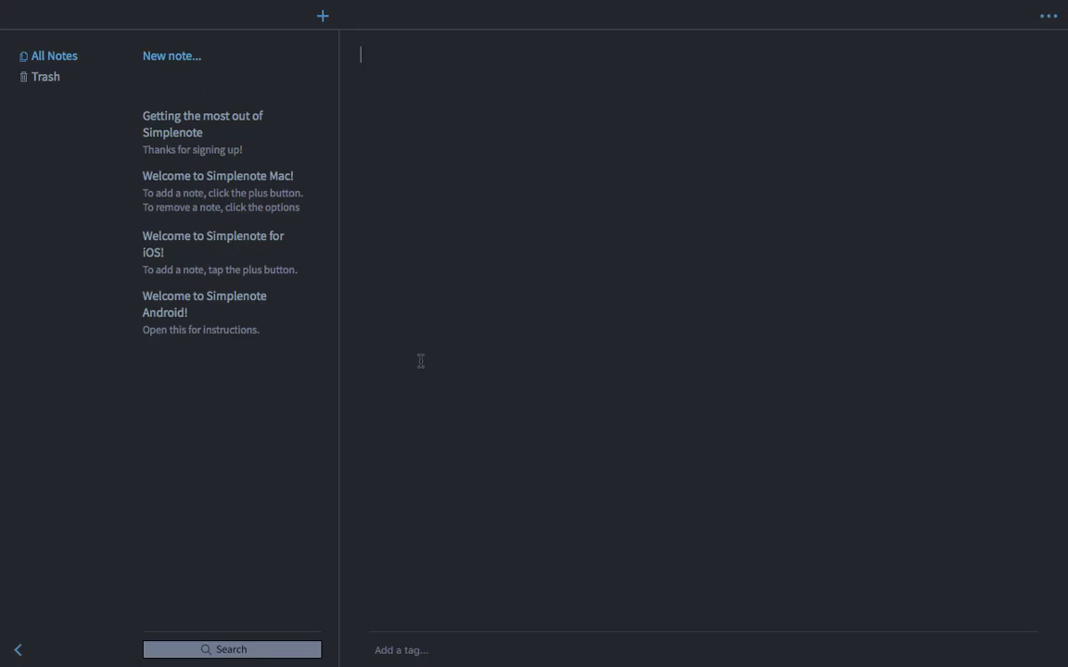
{"action": "key", "text": "fn"}
{"action": "key", "text": "fn"}
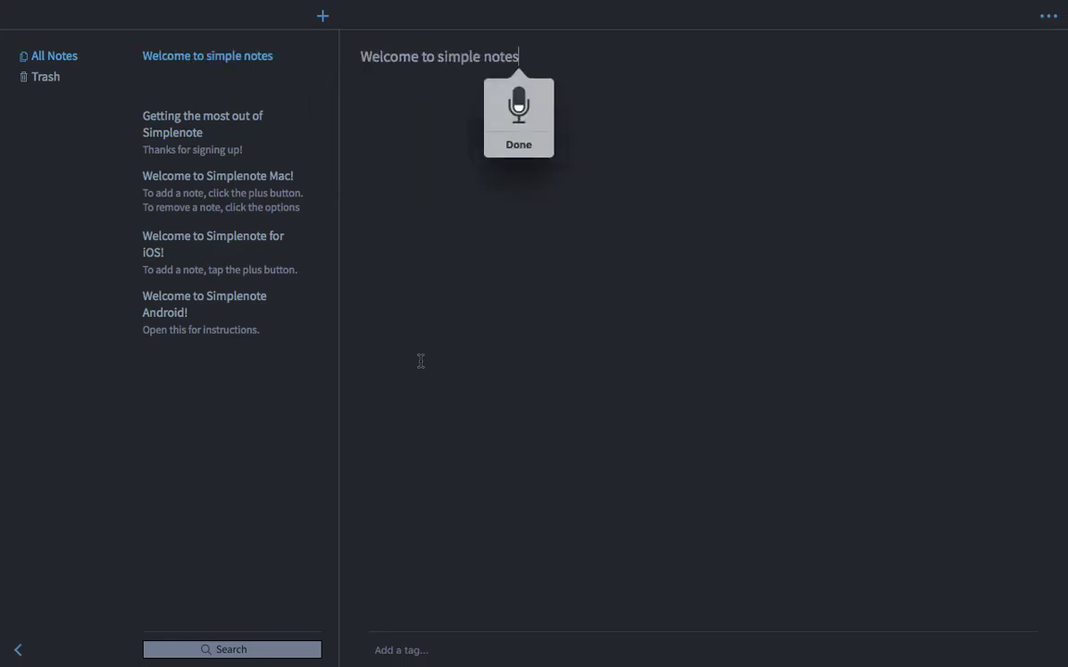
{"action": "left_click", "coordinate": [544, 144]}
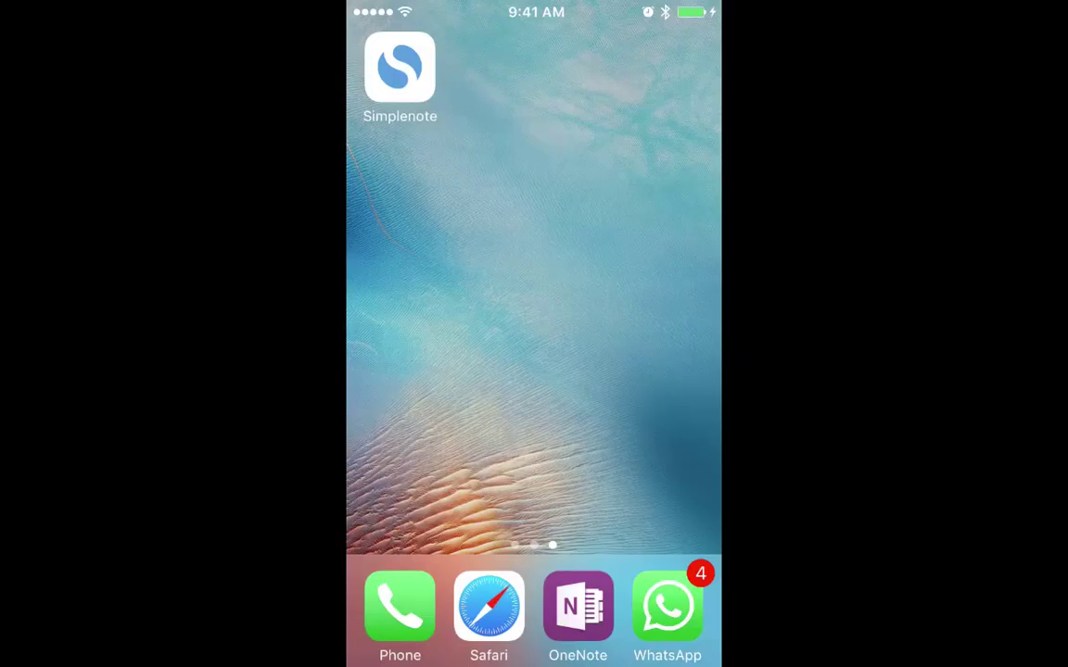
On the iPhone, add 'Its working' below the 'Welcome to simple notes' title and return to the list
{"action": "left_click", "coordinate": [399, 67]}
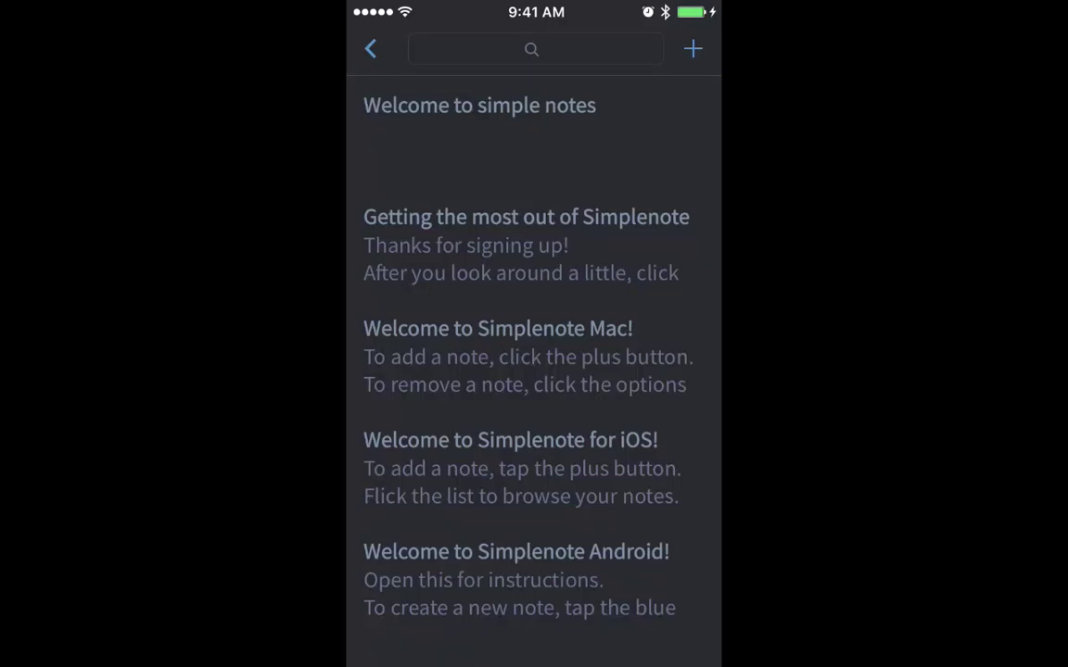
{"action": "left_click", "coordinate": [479, 130]}
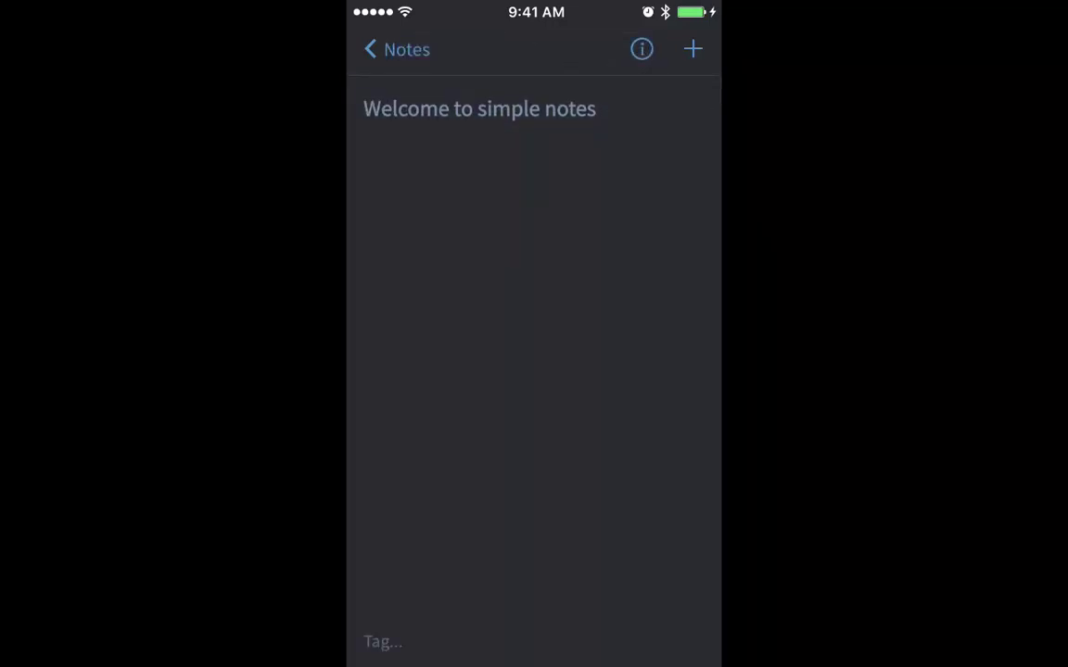
{"action": "left_click", "coordinate": [363, 134]}
{"action": "key", "text": "Return"}
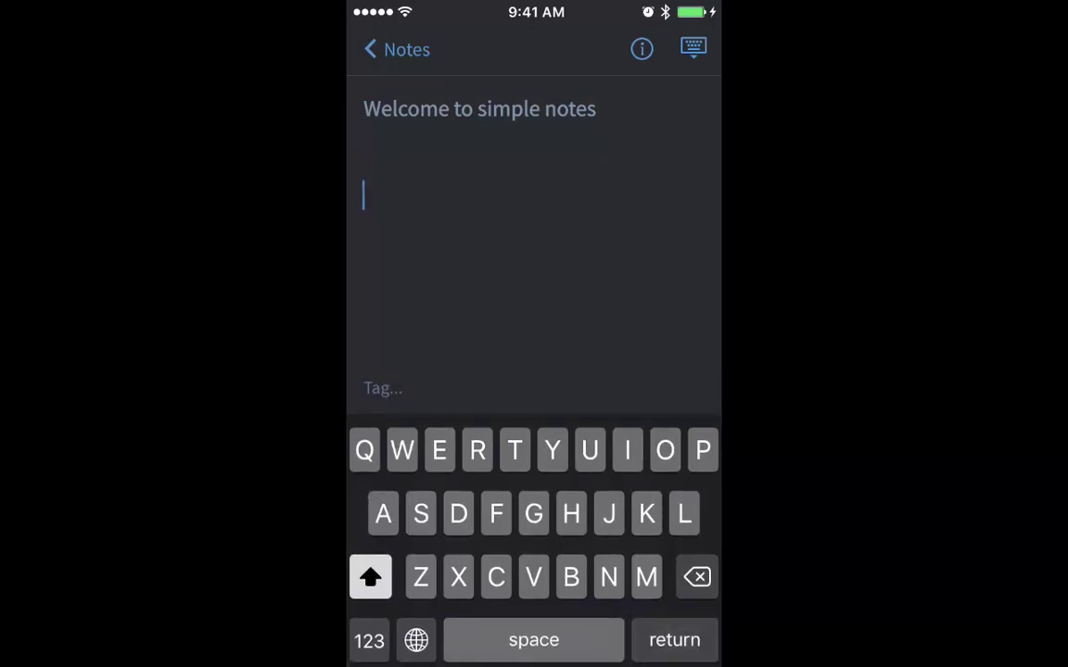
{"action": "left_click", "coordinate": [693, 48]}
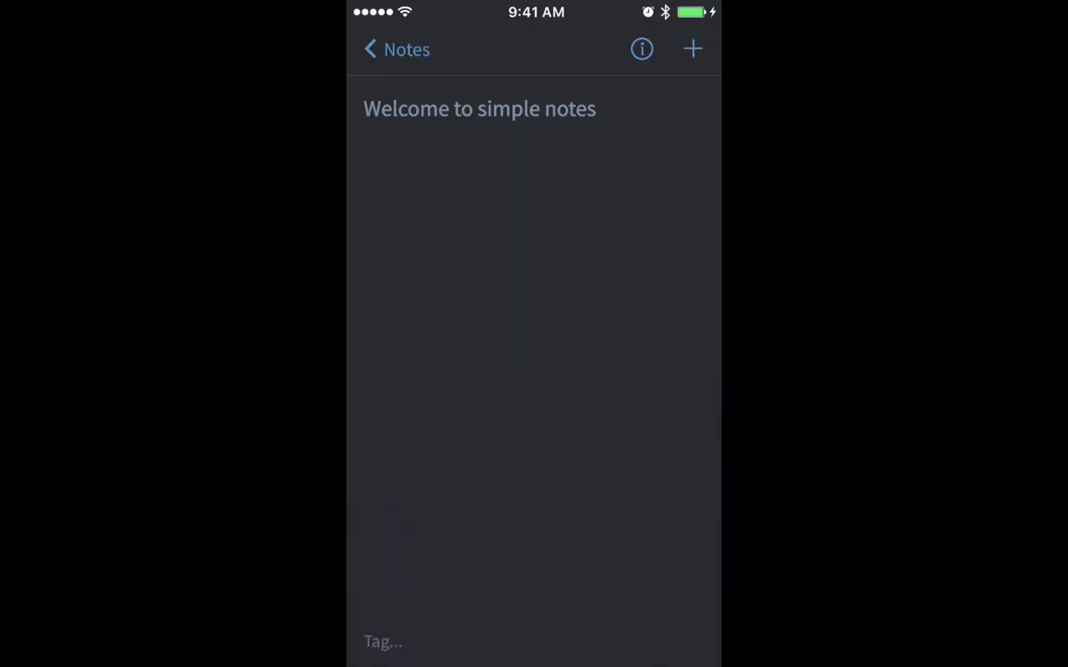
{"action": "left_click", "coordinate": [367, 194]}
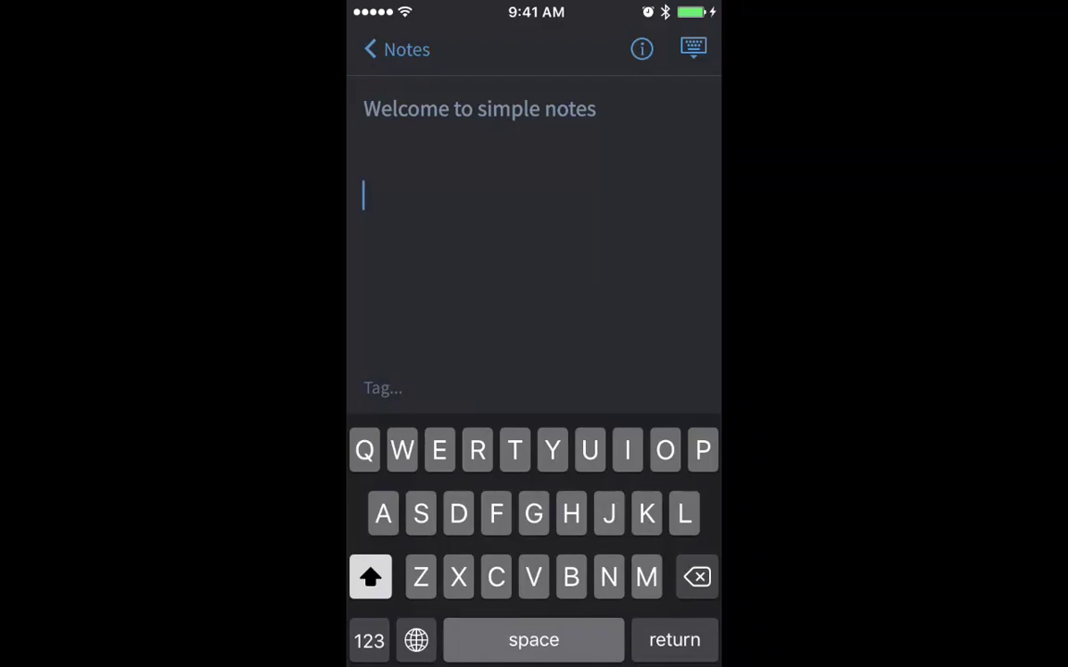
{"action": "type", "text": "Its "}
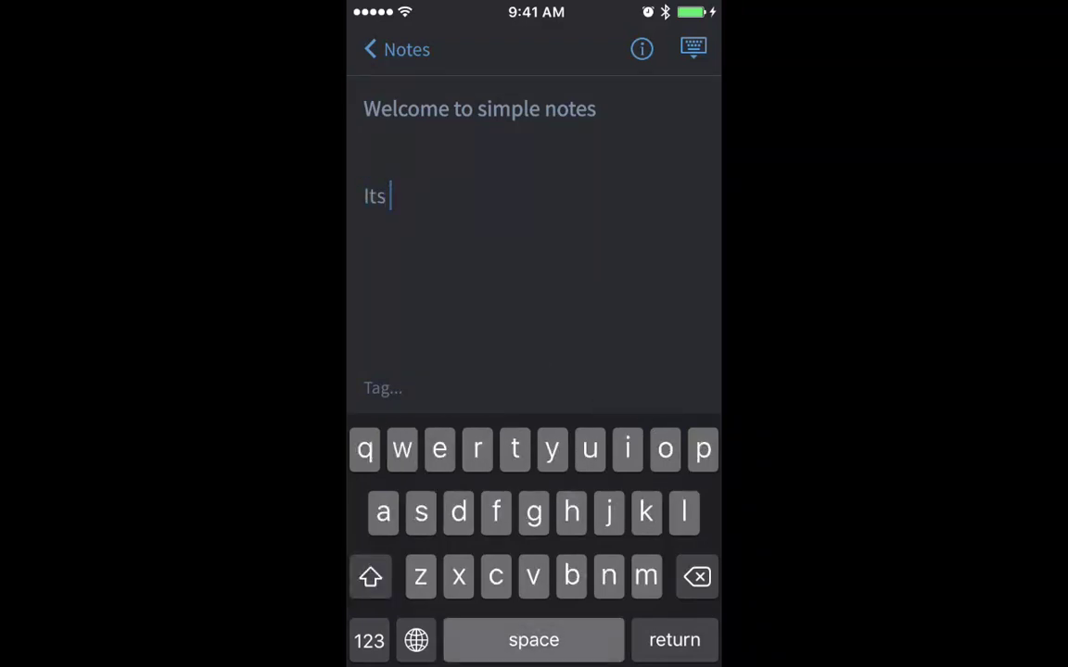
{"action": "type", "text": "wor"}
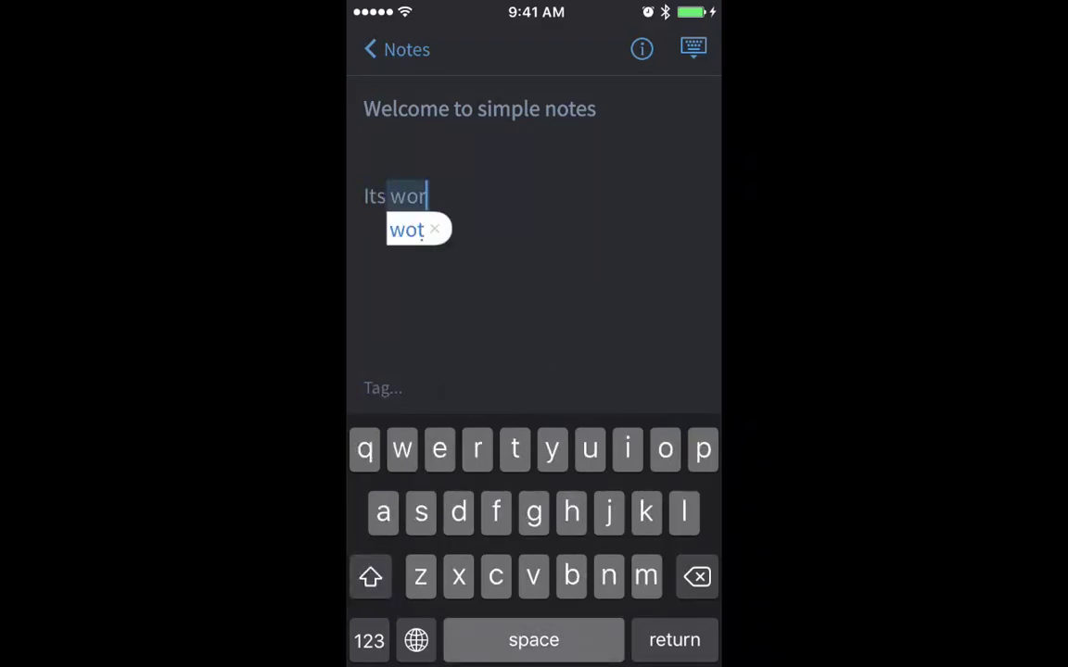
{"action": "type", "text": "king"}
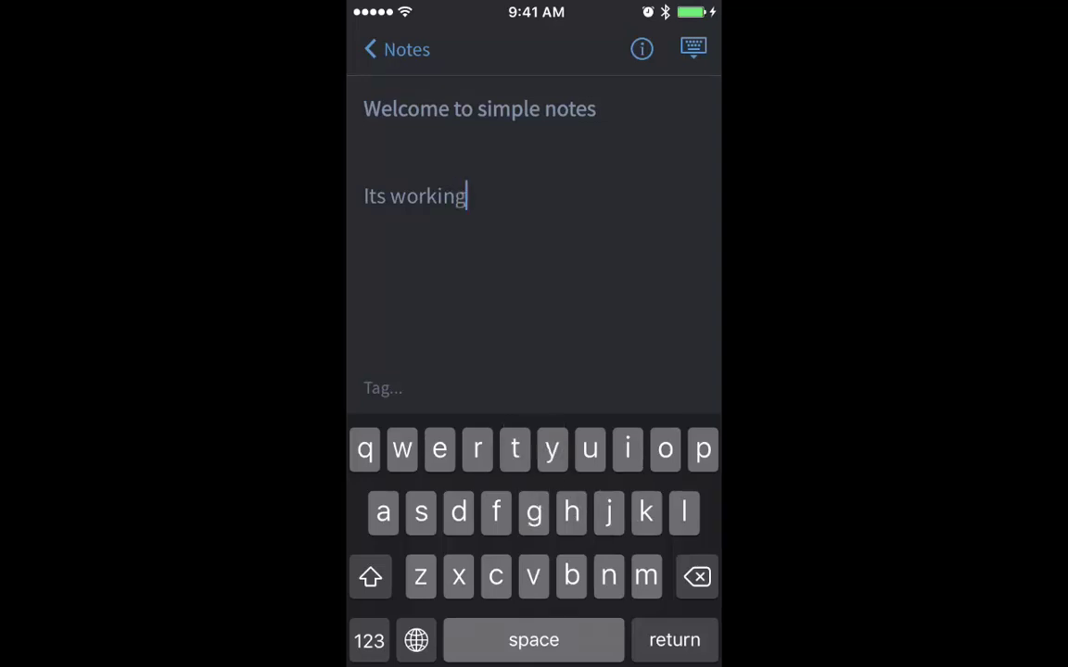
{"action": "key", "text": "Return"}
{"action": "key", "text": "Return"}
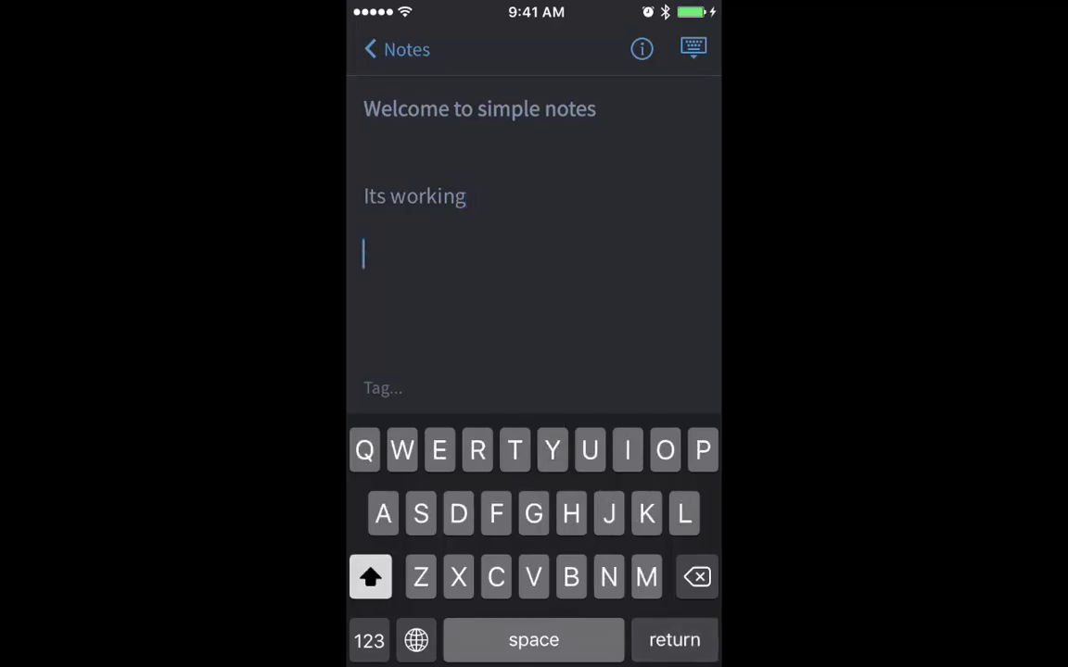
{"action": "left_click", "coordinate": [396, 49]}
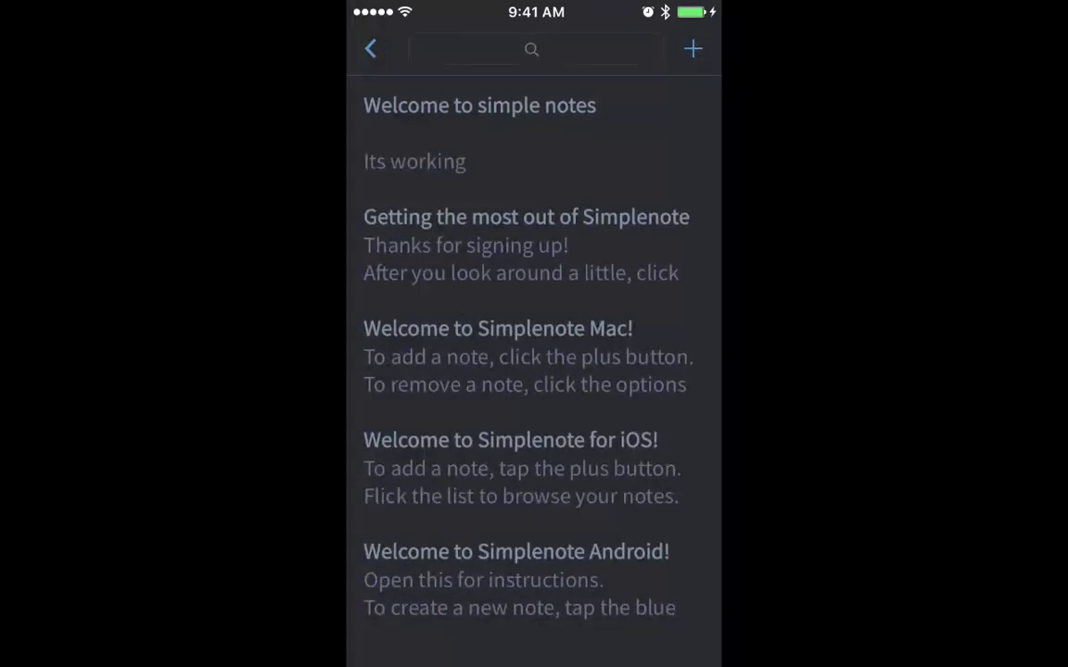